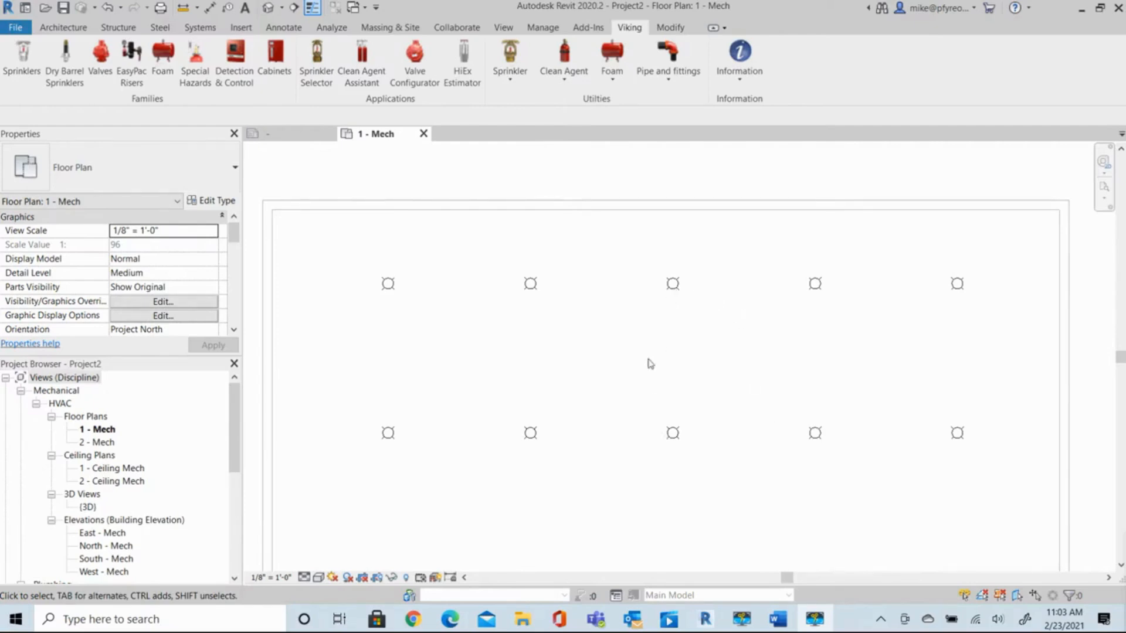
Create a new family from the Generic Annotation.rft template in the Annotations folder
{"action": "left_click", "coordinate": [16, 29]}
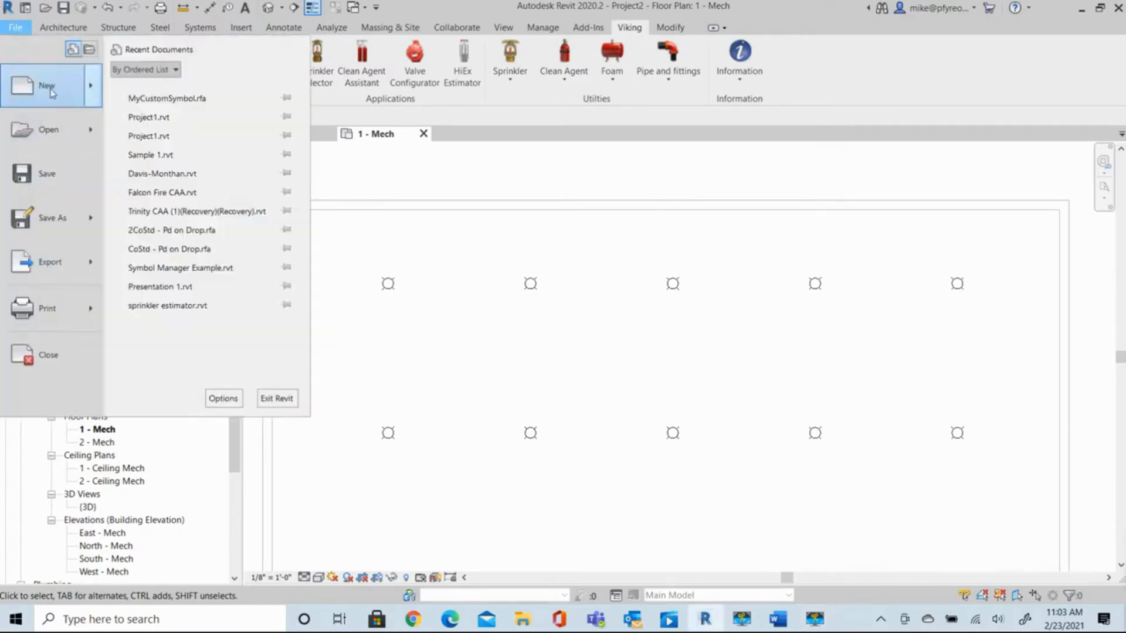
{"action": "mouse_move", "coordinate": [52, 96]}
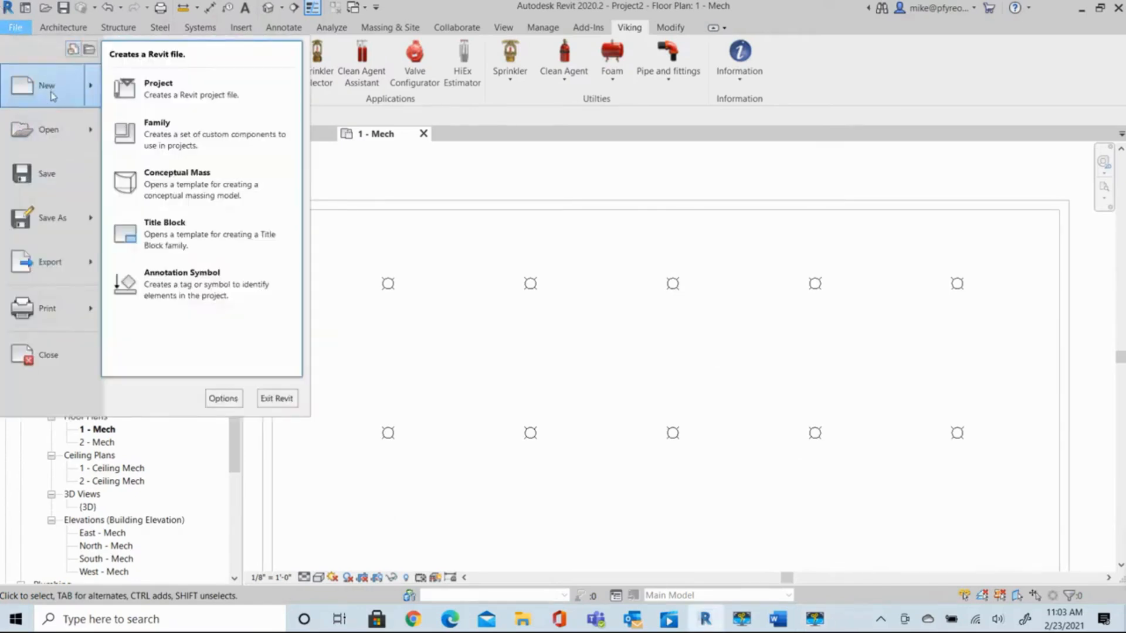
{"action": "left_click", "coordinate": [184, 135]}
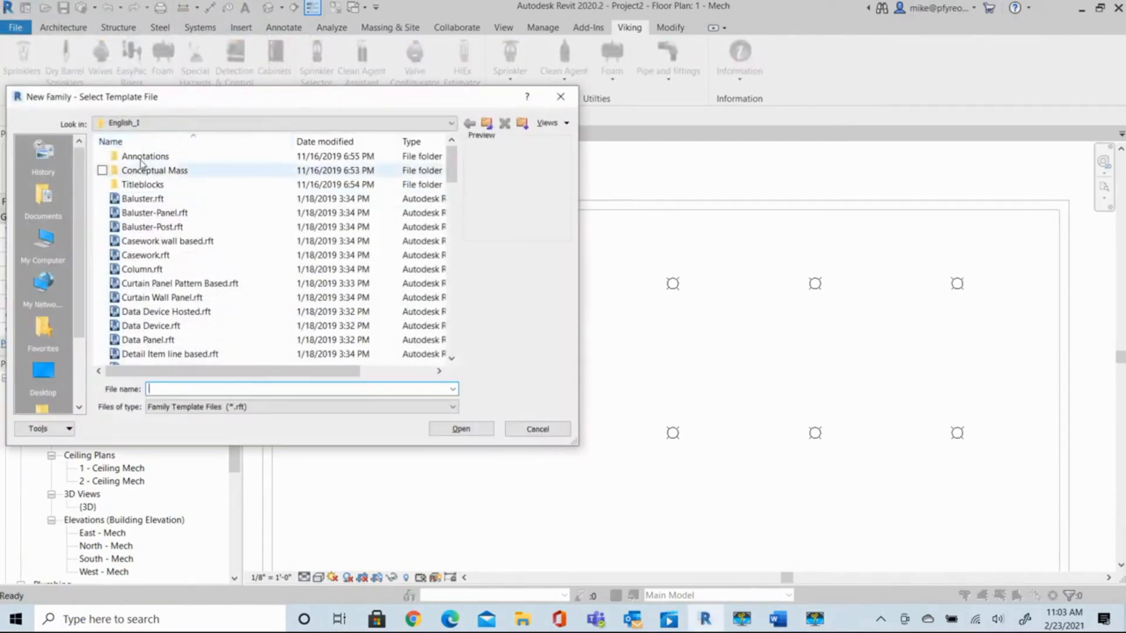
{"action": "double_click", "coordinate": [146, 157]}
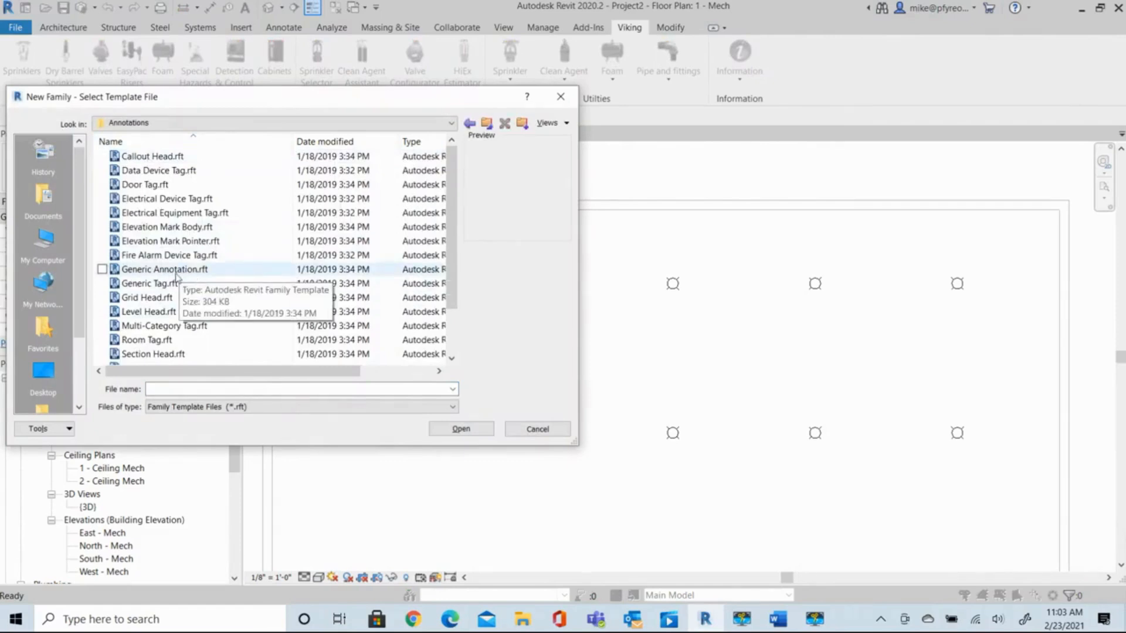
{"action": "left_click", "coordinate": [181, 271]}
{"action": "left_click", "coordinate": [180, 271]}
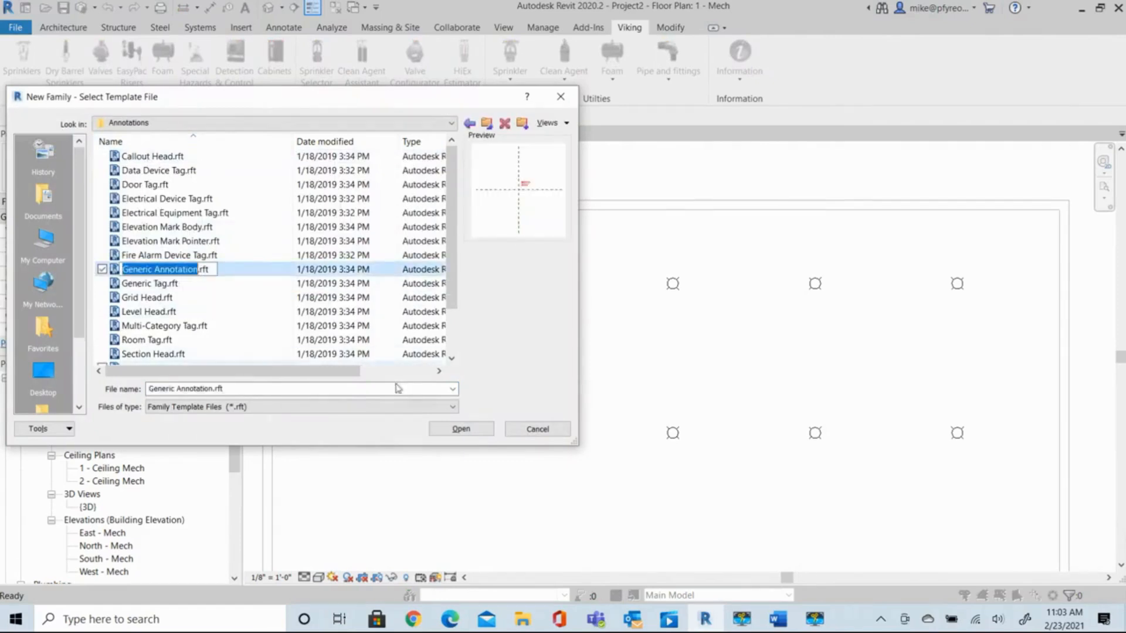
{"action": "left_click", "coordinate": [470, 436]}
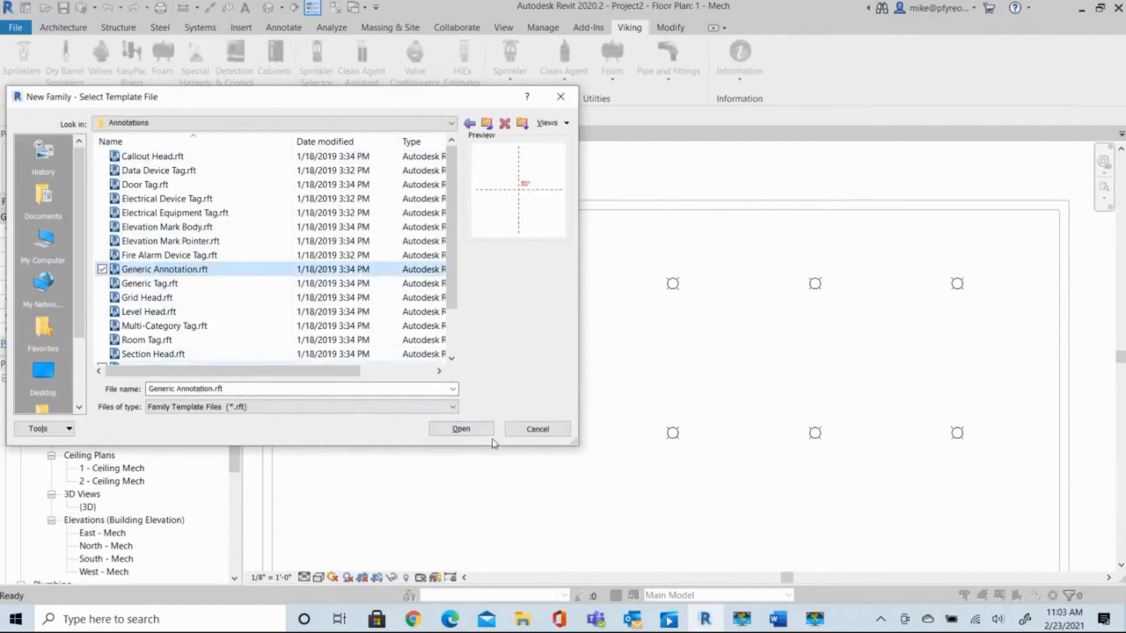
{"action": "left_click", "coordinate": [463, 429]}
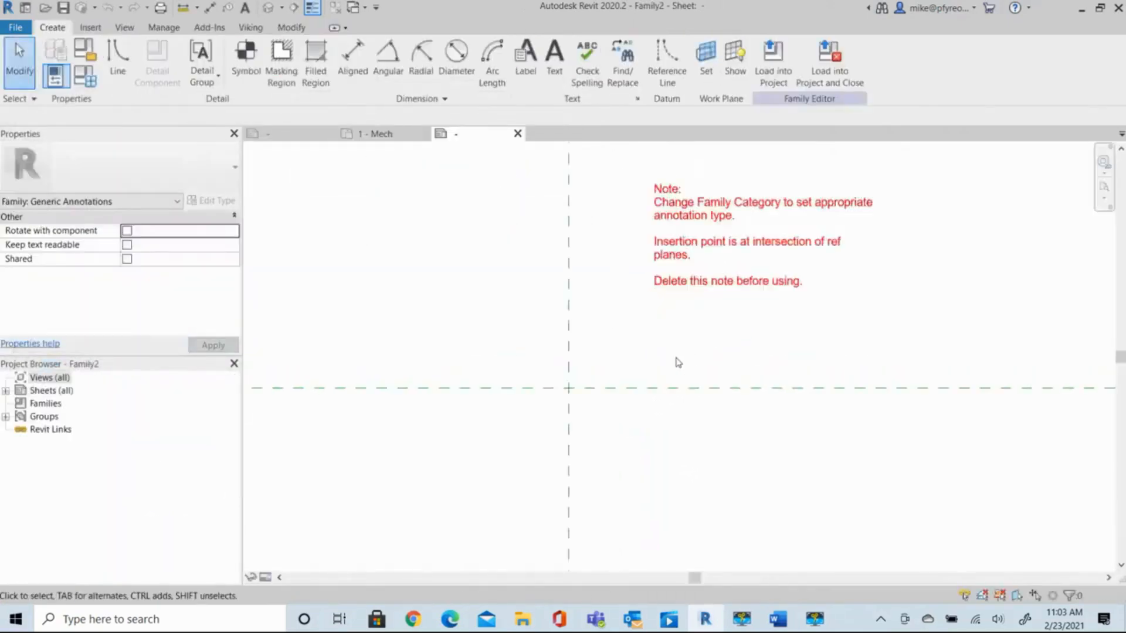
Delete the red template instruction note beside the reference planes
{"action": "scroll", "coordinate": [678, 362], "scroll_direction": "up", "scroll_amount": 5}
{"action": "middle_click_drag", "start_coordinate": [631, 332], "coordinate": [666, 430]}
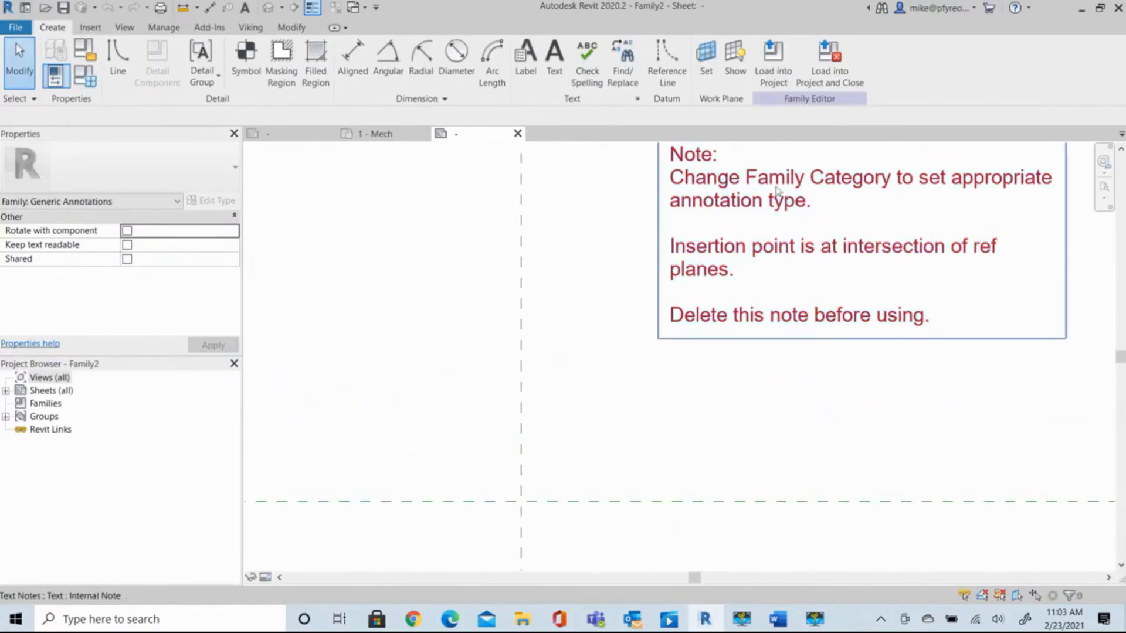
{"action": "left_click", "coordinate": [735, 180]}
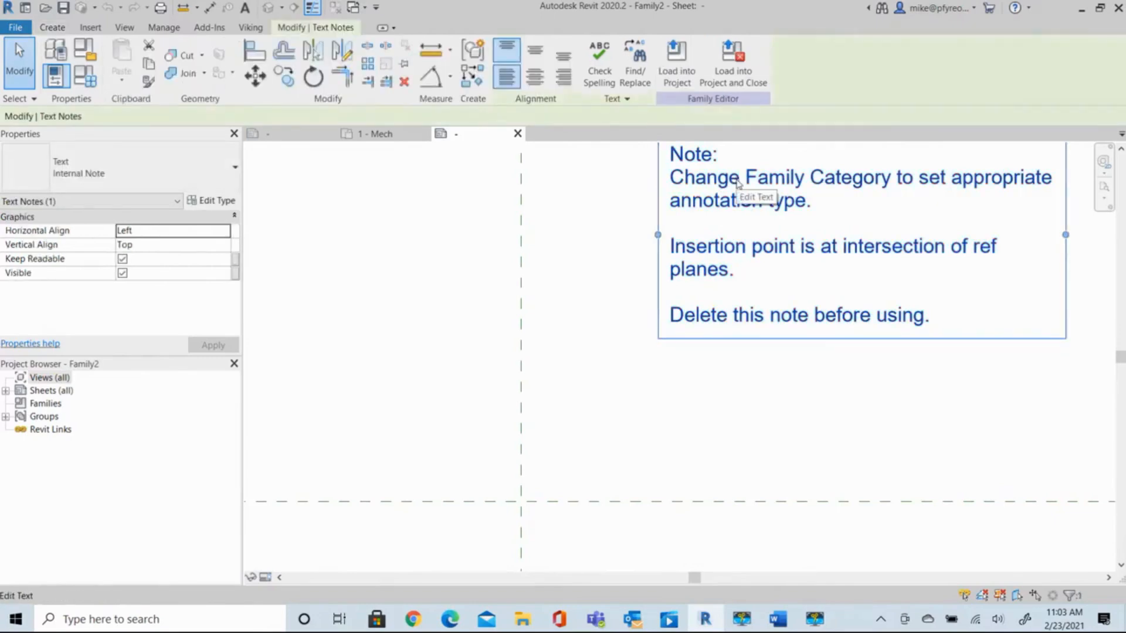
{"action": "key", "text": "Delete"}
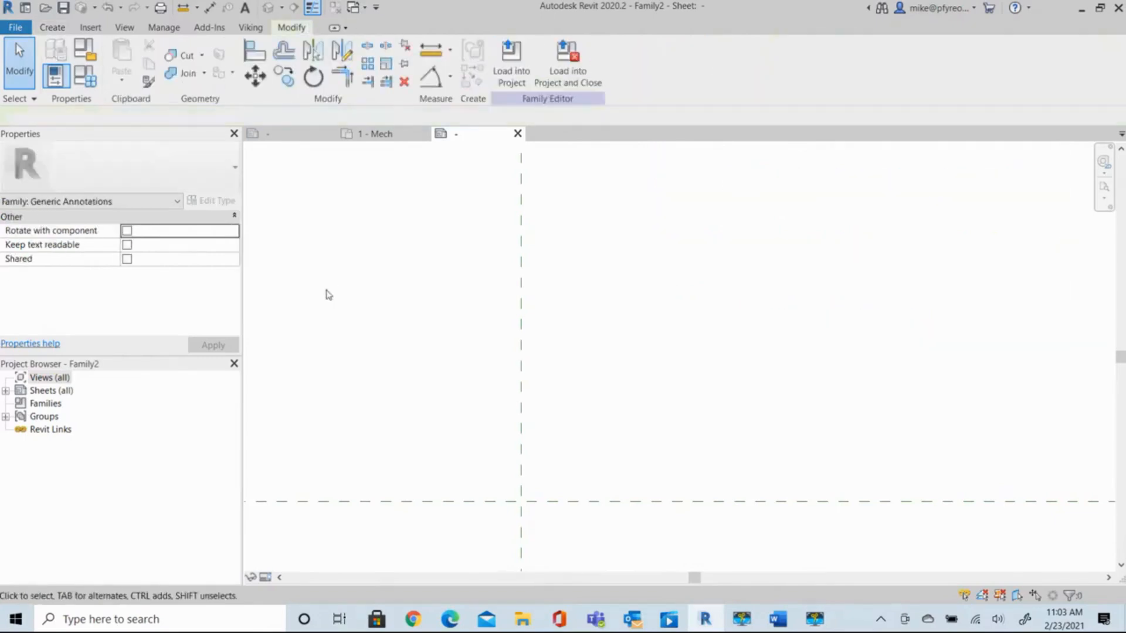
Draw a circle with a 1/16" radius centred on the intersection of the reference planes
{"action": "scroll", "coordinate": [556, 525], "scroll_direction": "up", "scroll_amount": 3}
{"action": "scroll", "coordinate": [556, 524], "scroll_direction": "up", "scroll_amount": 1}
{"action": "middle_click_drag", "start_coordinate": [483, 478], "coordinate": [575, 466]}
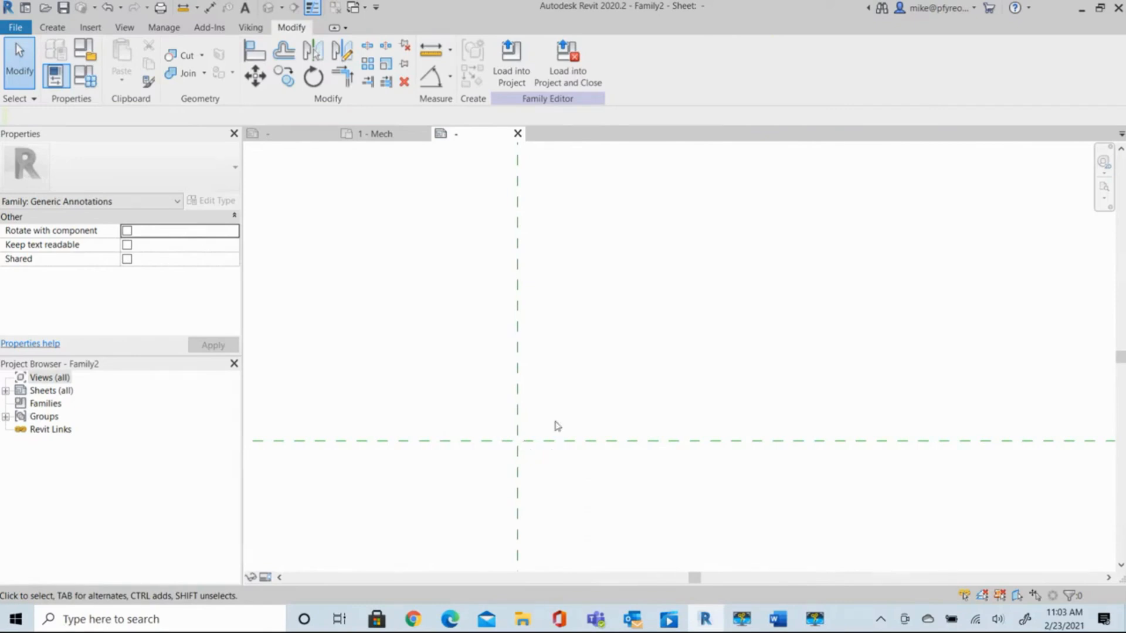
{"action": "left_click", "coordinate": [54, 30]}
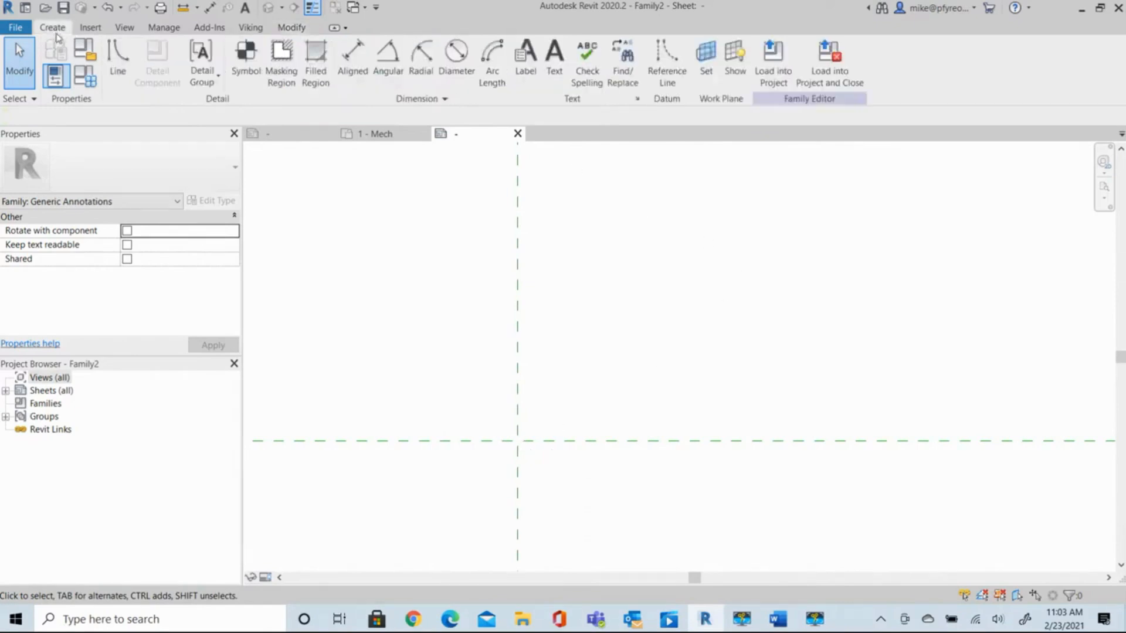
{"action": "left_click", "coordinate": [119, 54]}
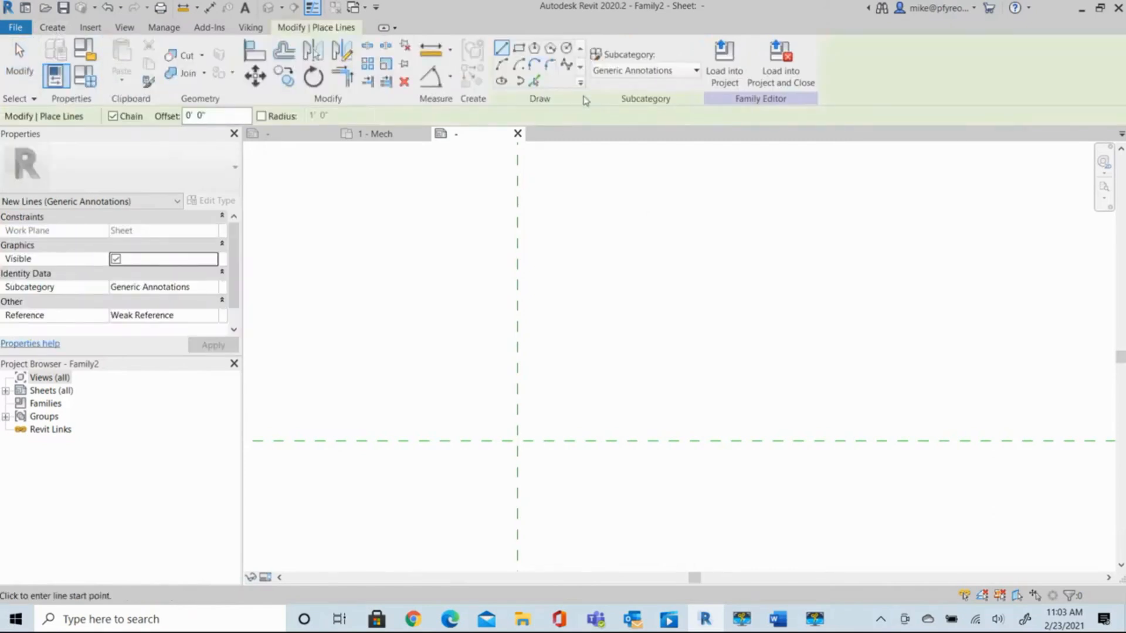
{"action": "left_click", "coordinate": [567, 48]}
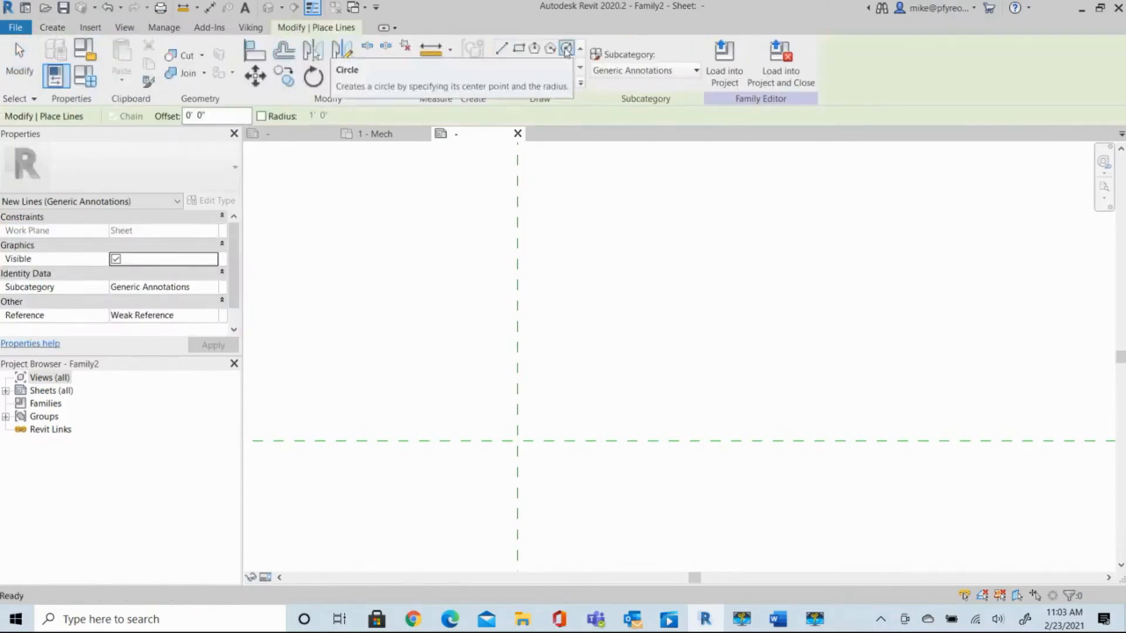
{"action": "left_click", "coordinate": [517, 440]}
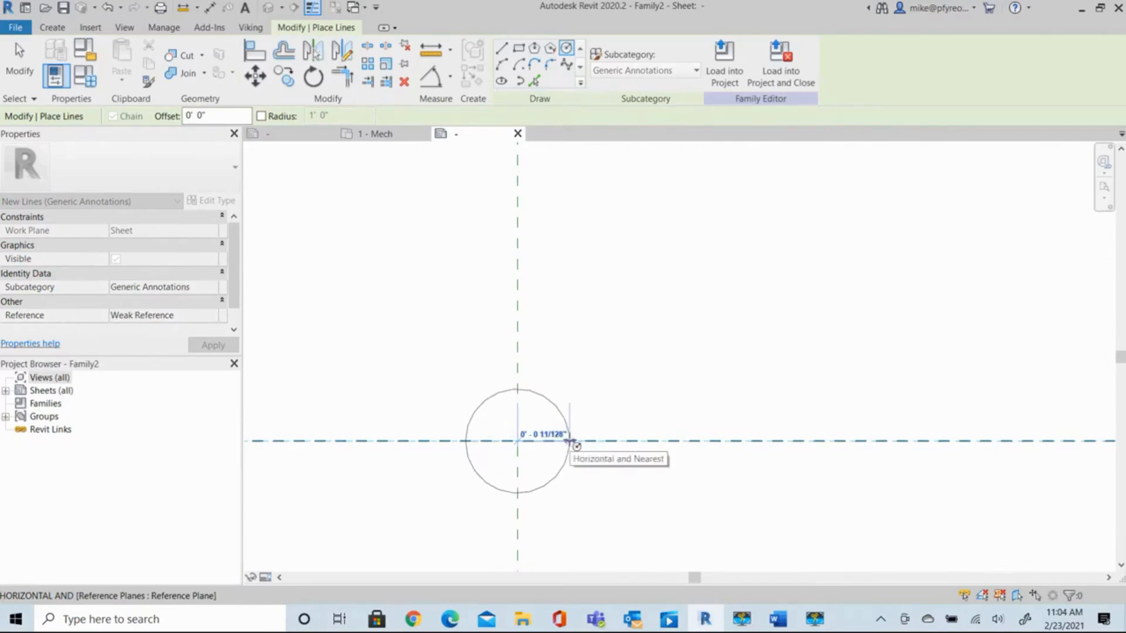
{"action": "type", "text": "1/16\""}
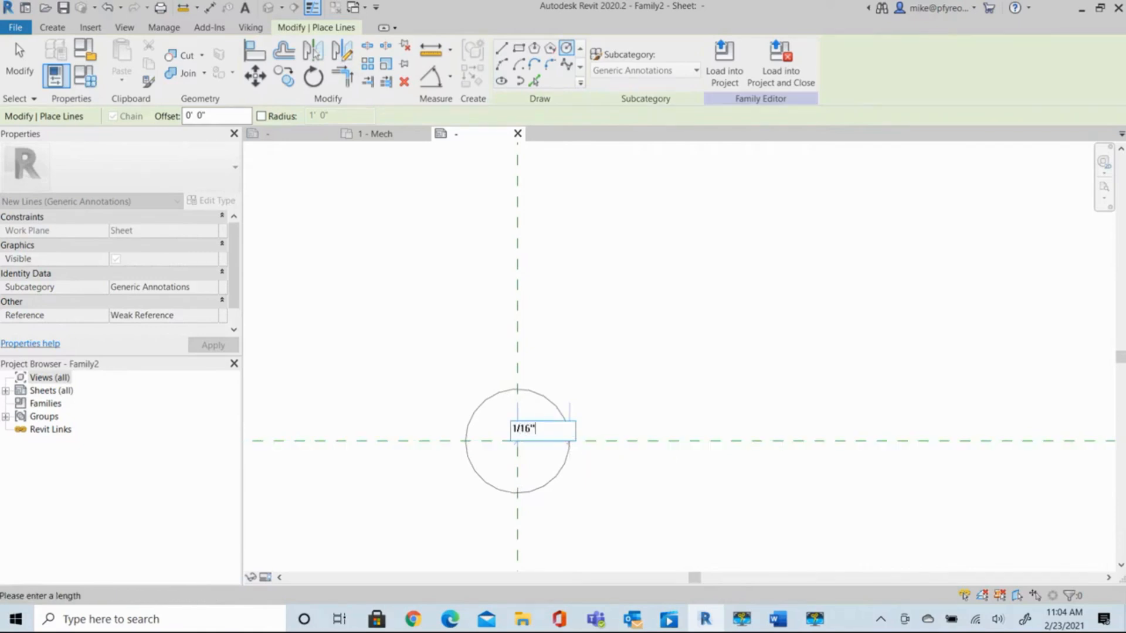
{"action": "key", "text": "Return"}
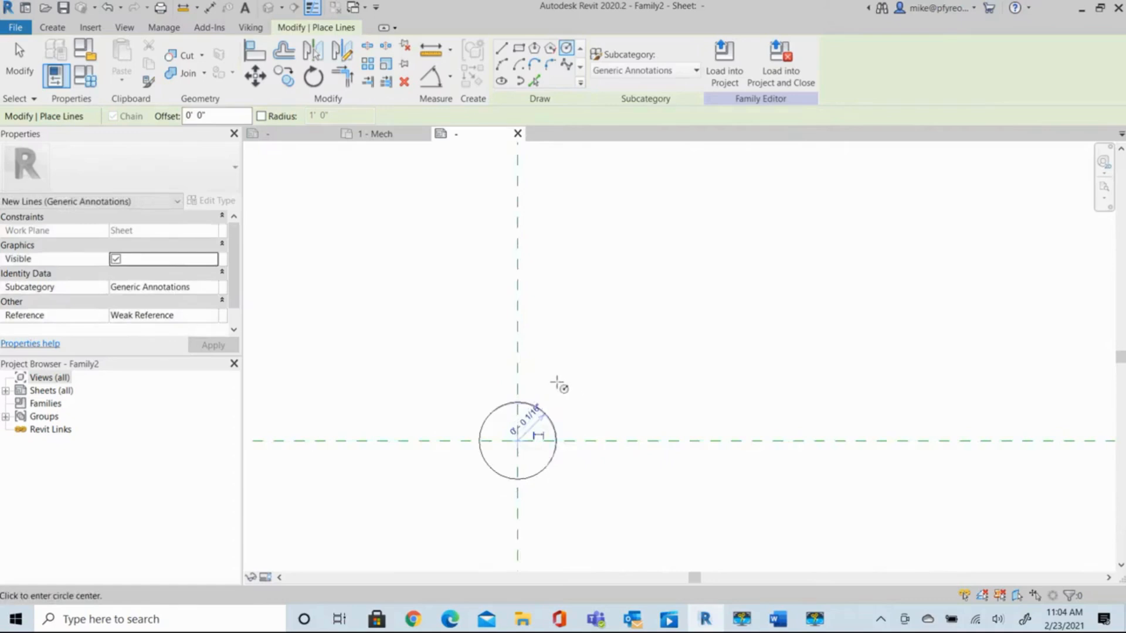
{"action": "scroll", "coordinate": [552, 436], "scroll_direction": "up", "scroll_amount": 2}
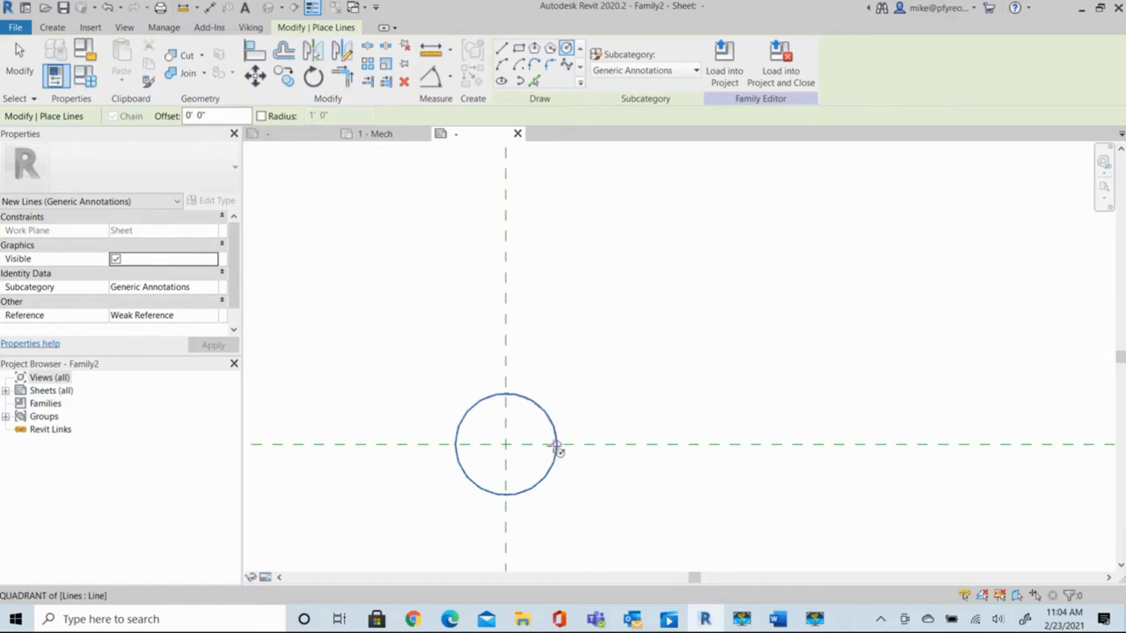
{"action": "left_click", "coordinate": [505, 454]}
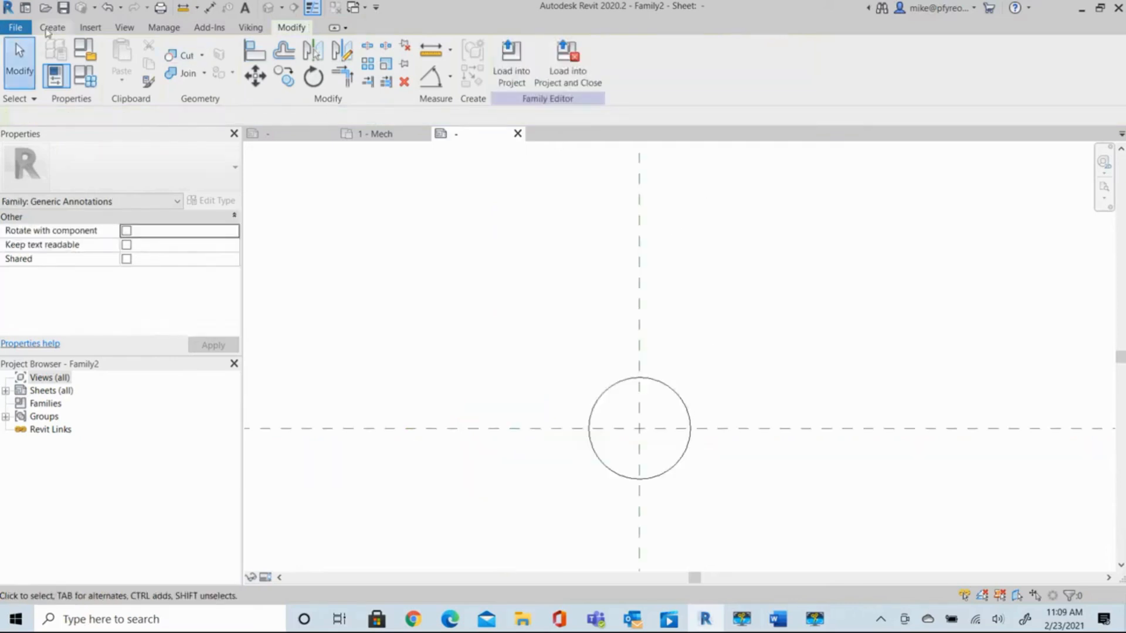
Draw a 45° line from the circle's centre, continue it about 9/256" beyond the upper-right edge, and remove the segment inside the circle
{"action": "left_click", "coordinate": [52, 27]}
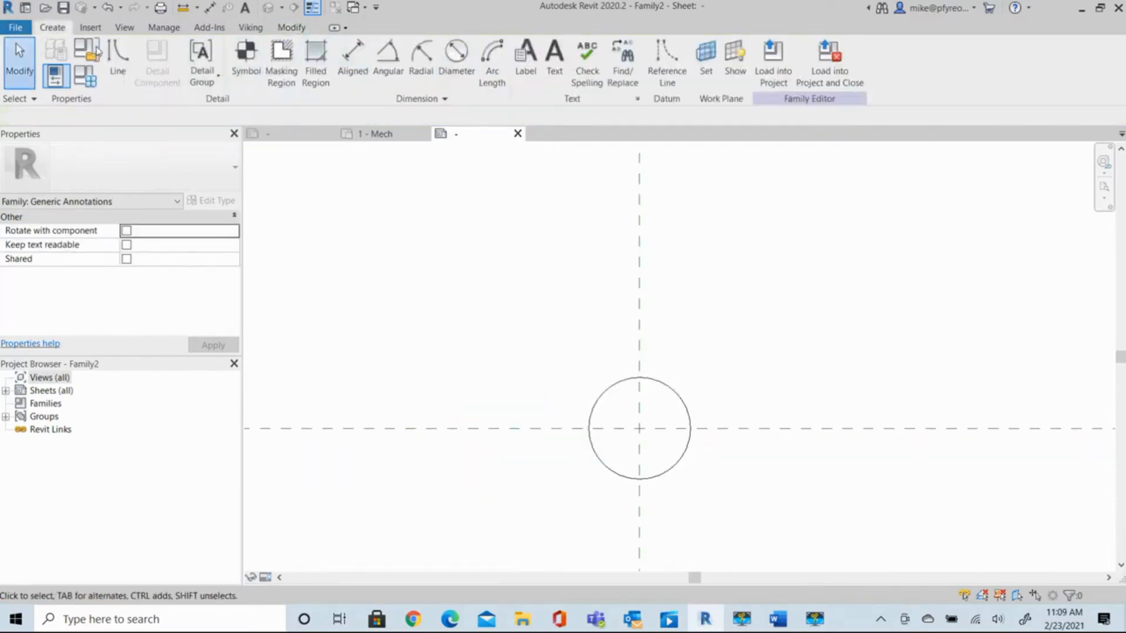
{"action": "left_click", "coordinate": [117, 59]}
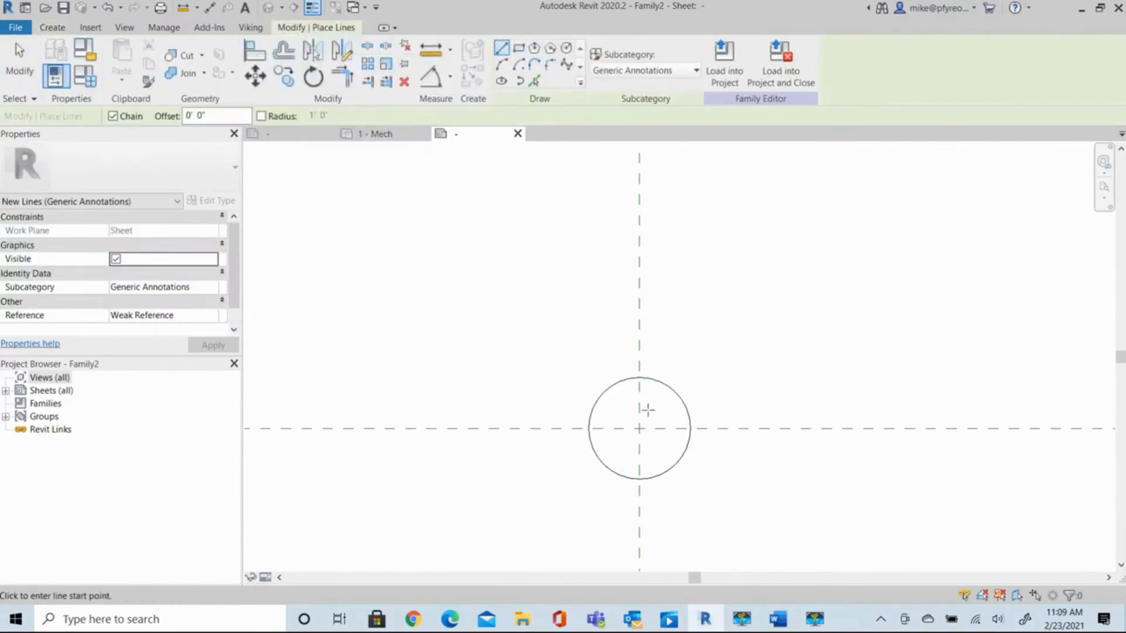
{"action": "left_click", "coordinate": [639, 428]}
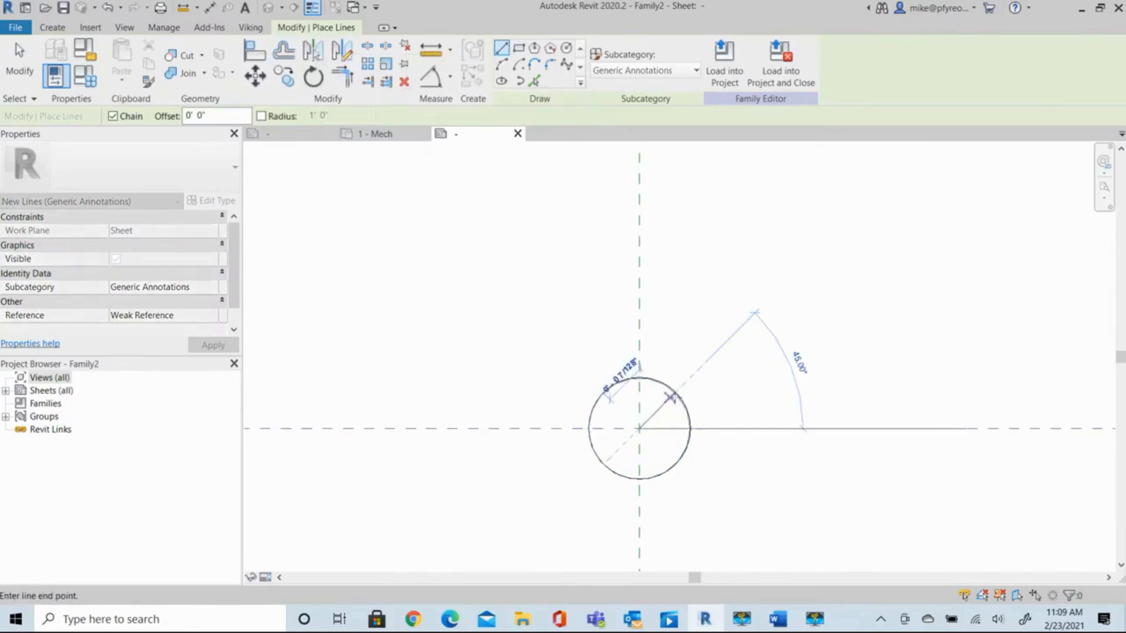
{"action": "left_click", "coordinate": [675, 392]}
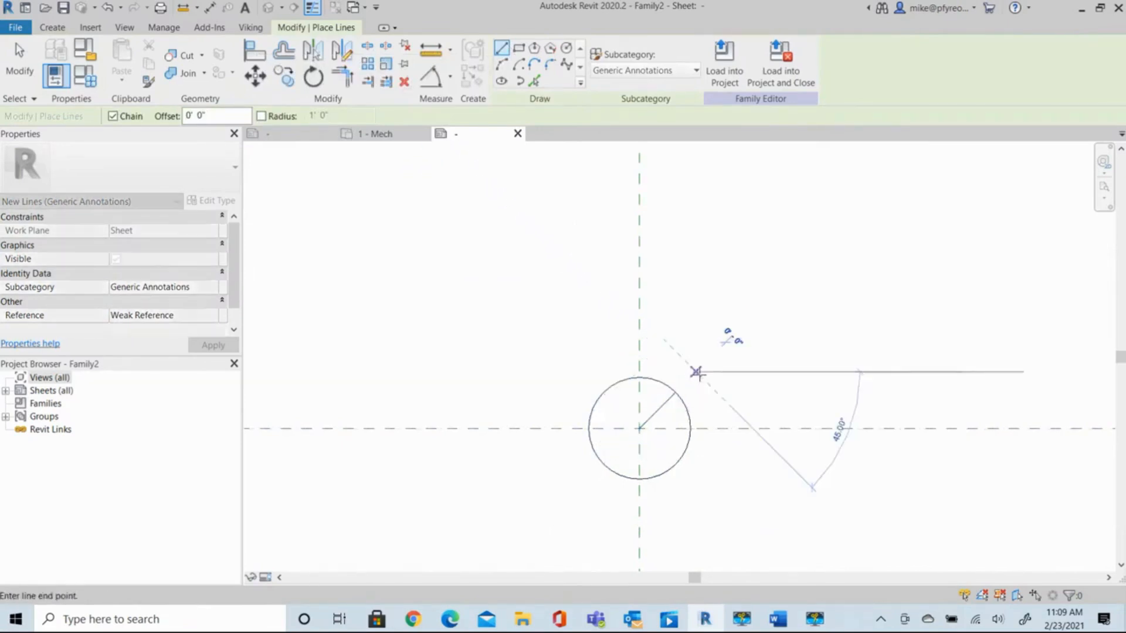
{"action": "key", "text": "Escape"}
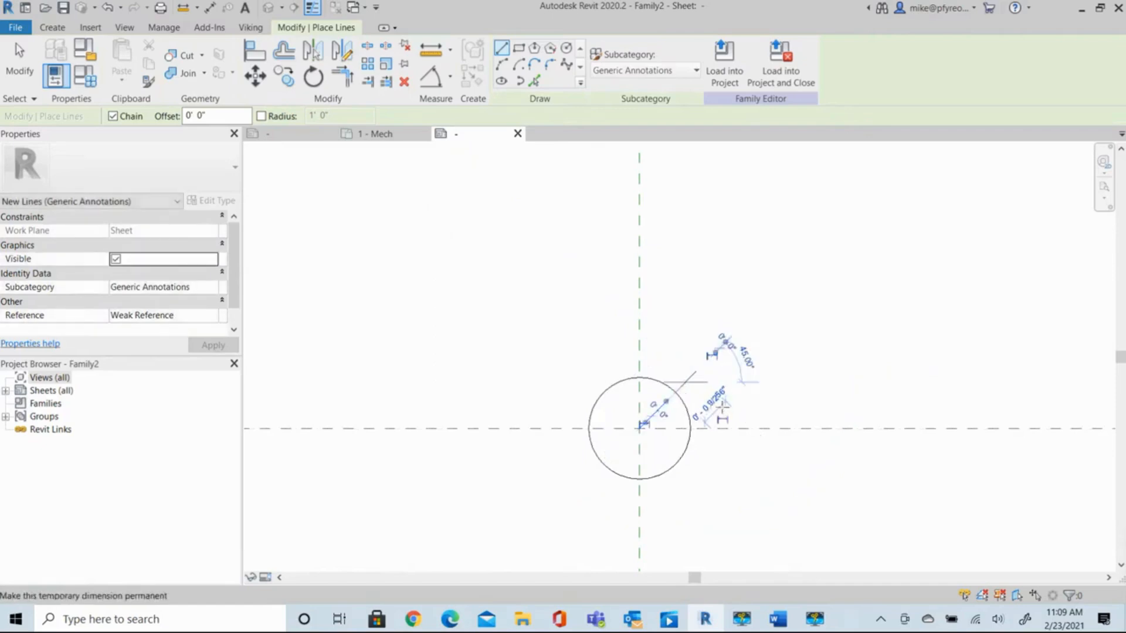
{"action": "key", "text": "Escape"}
{"action": "left_click", "coordinate": [669, 404]}
{"action": "key", "text": "Escape"}
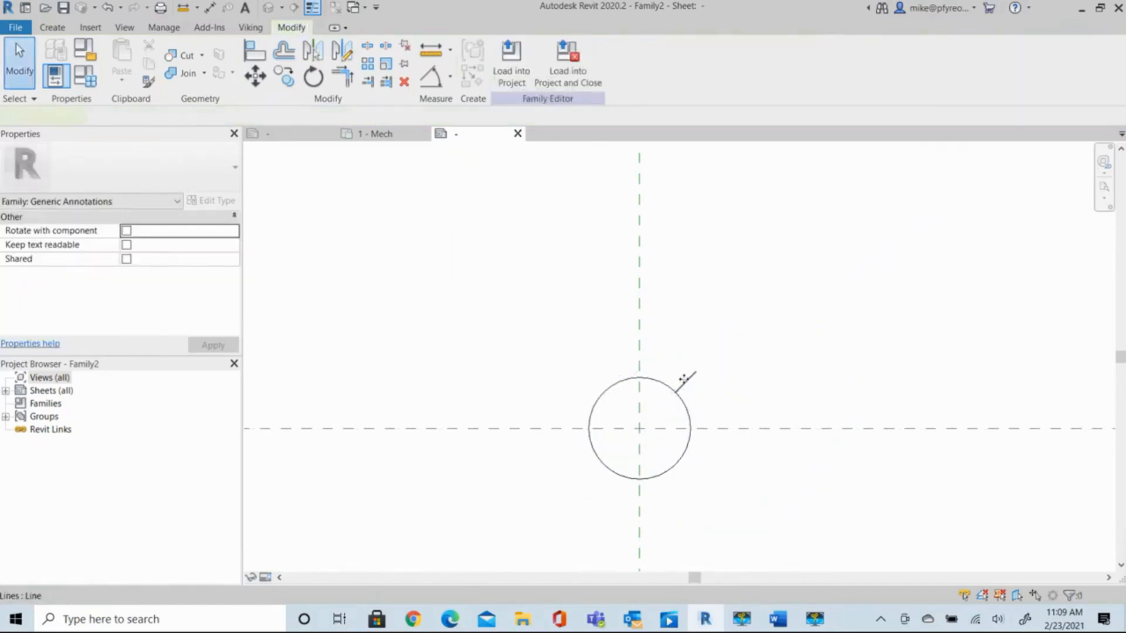
Mirror the short 45° tick about the vertical and horizontal reference planes so all four diagonals of the circle carry one
{"action": "left_click", "coordinate": [685, 383]}
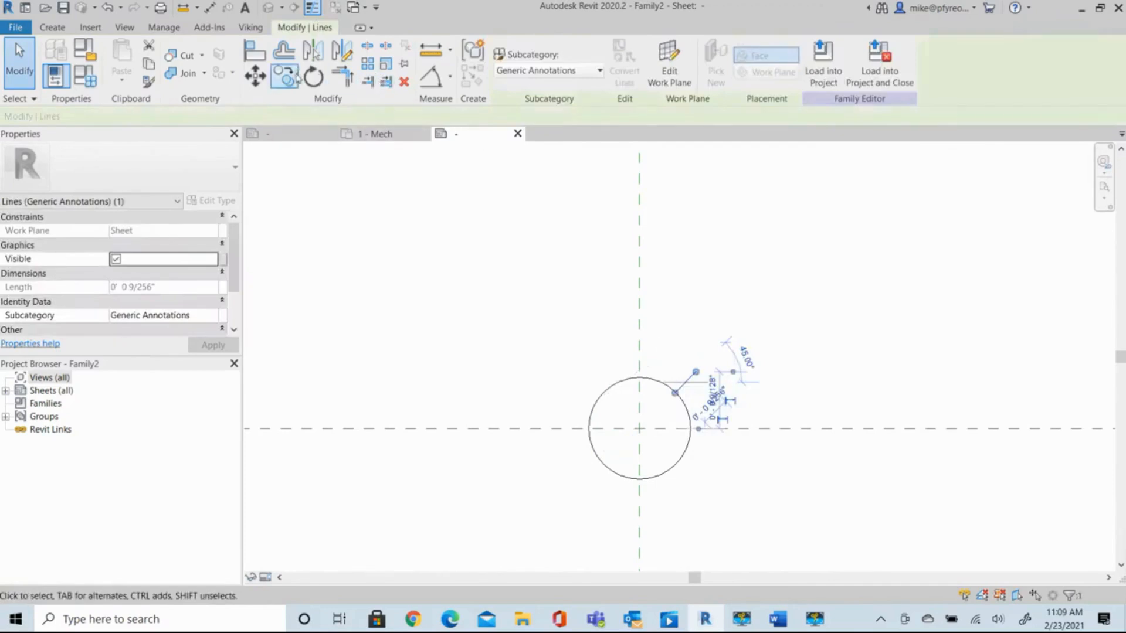
{"action": "left_click", "coordinate": [314, 51]}
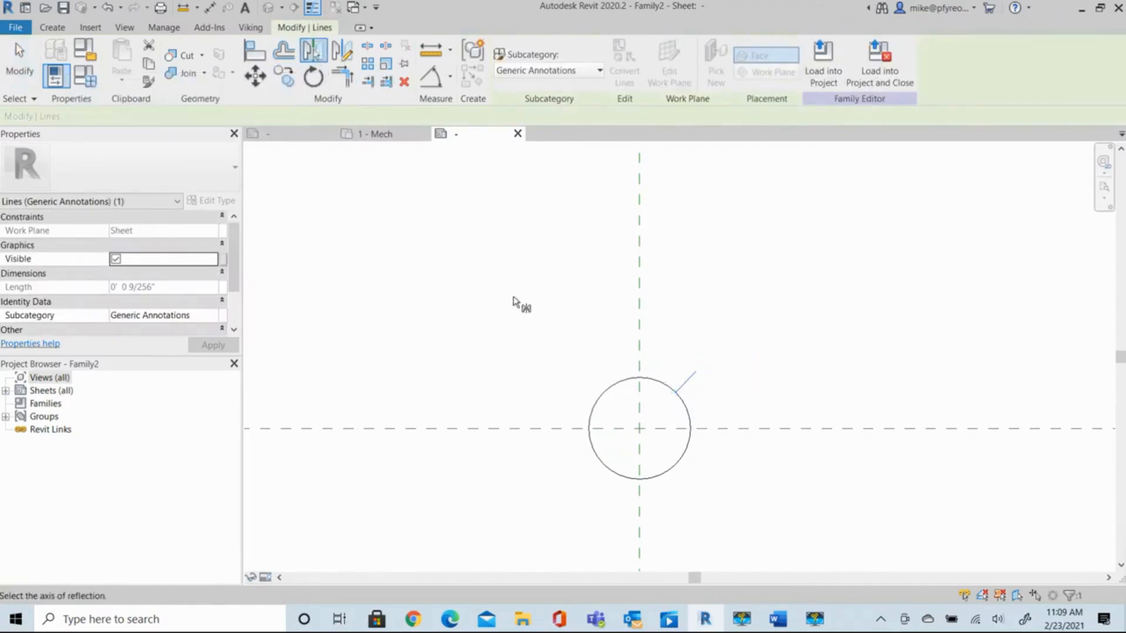
{"action": "left_click", "coordinate": [639, 356]}
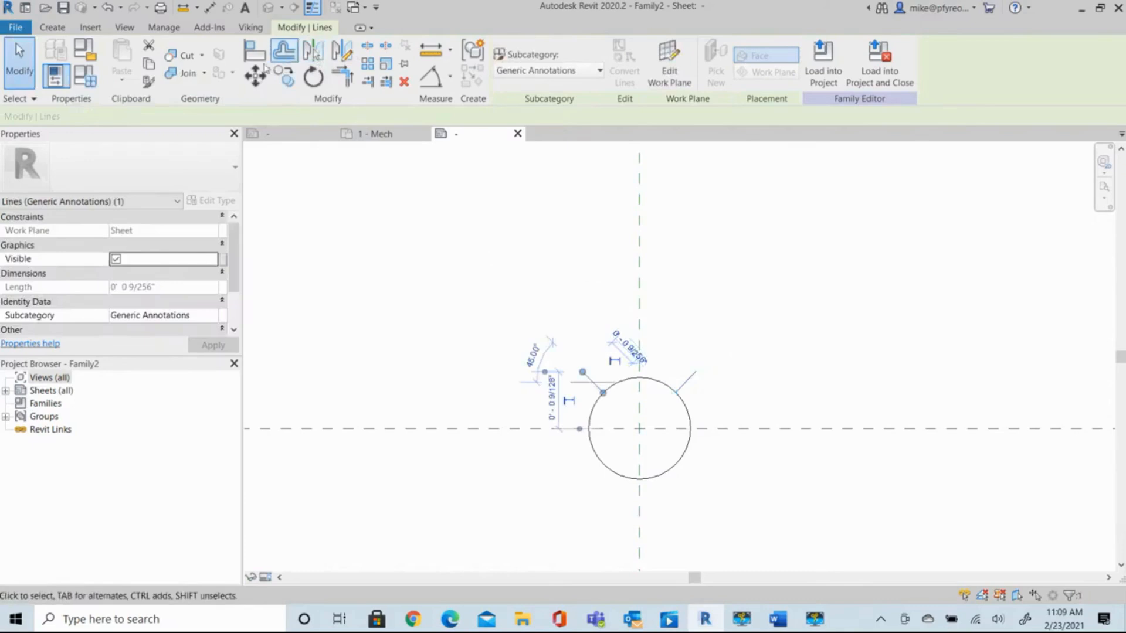
{"action": "left_click", "coordinate": [314, 53]}
{"action": "left_click", "coordinate": [518, 430]}
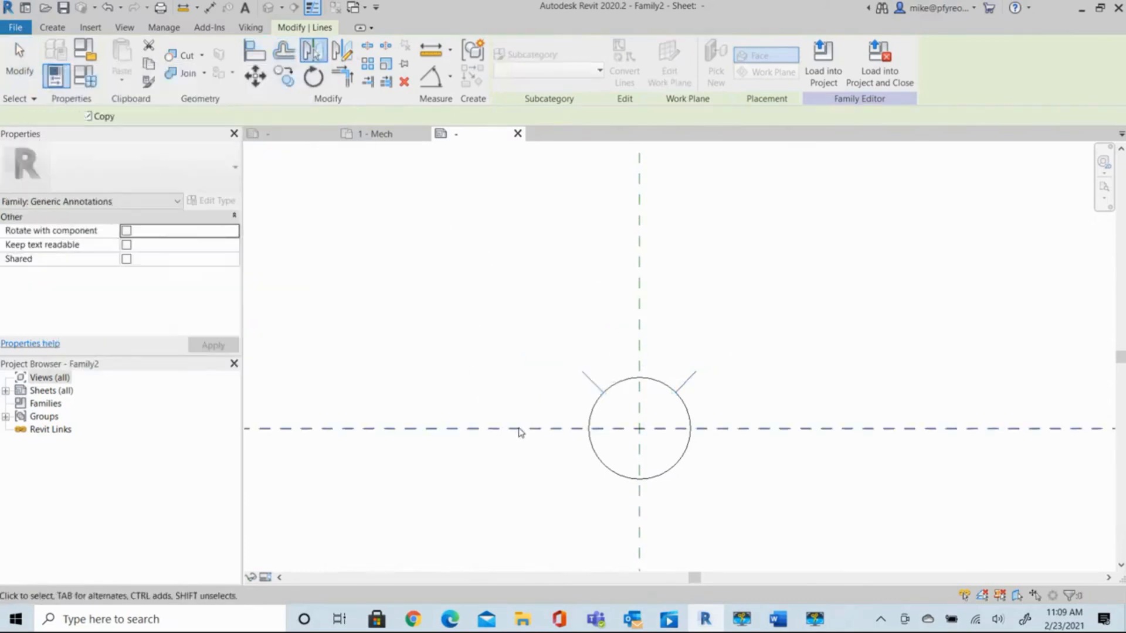
{"action": "left_click", "coordinate": [315, 53]}
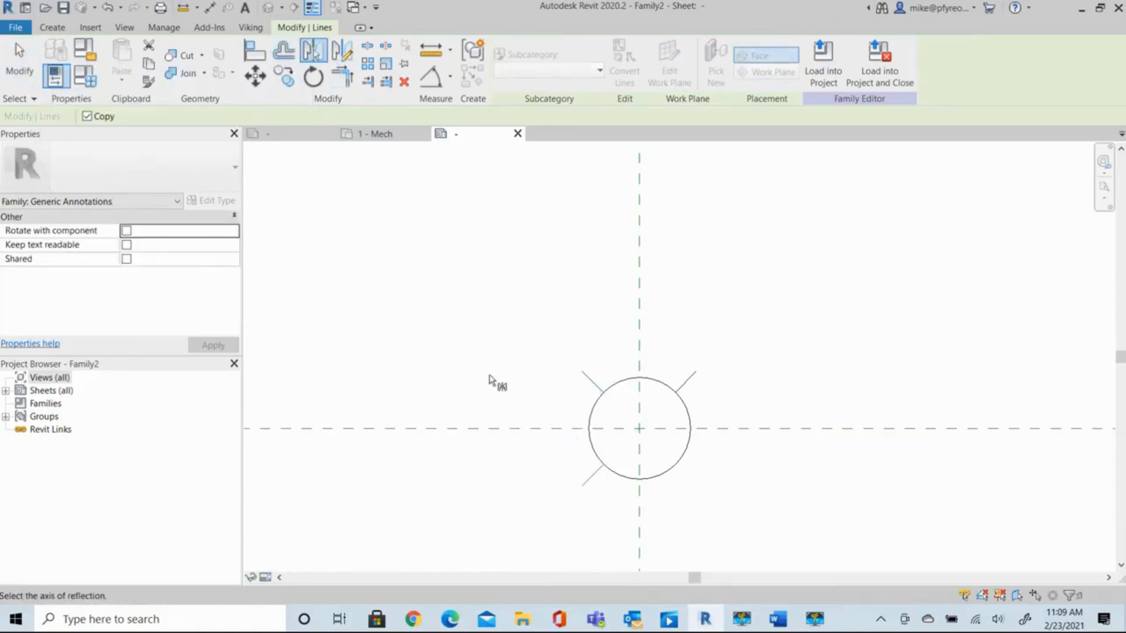
{"action": "left_click", "coordinate": [641, 502]}
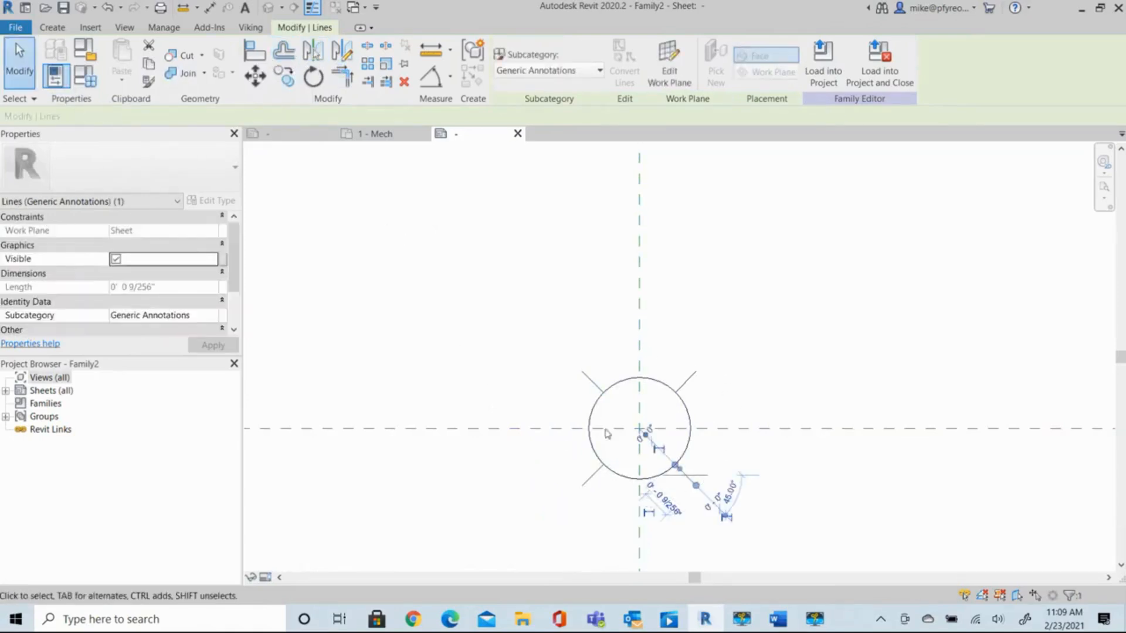
{"action": "key", "text": "Escape"}
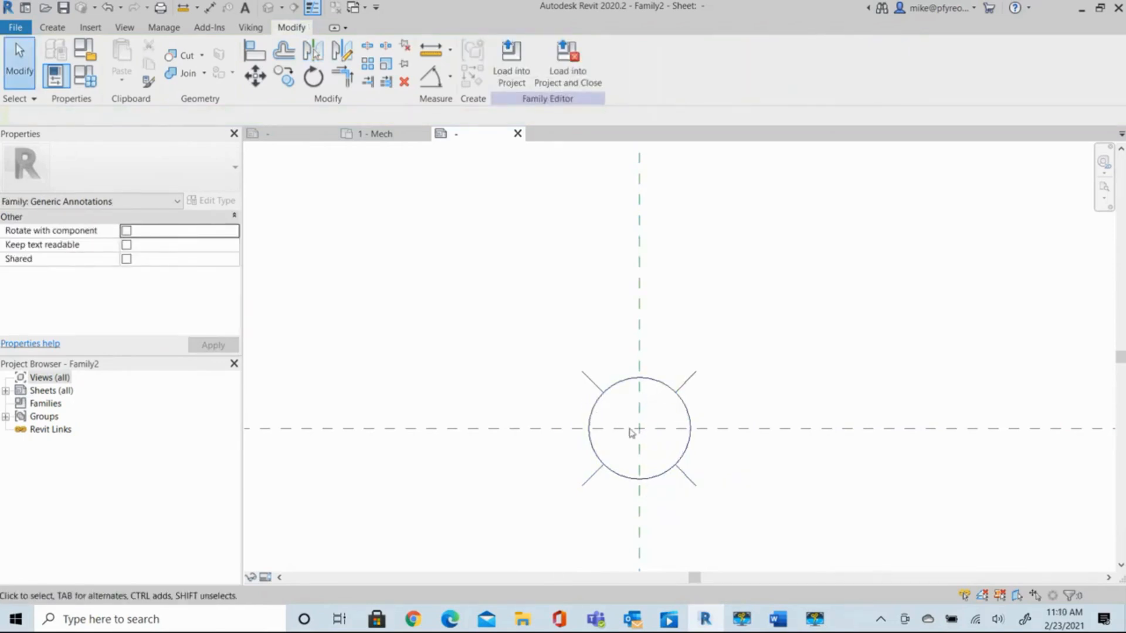
Draw a second circle at the reference-plane intersection, inside the existing one, with about two-thirds of its radius
{"action": "left_click", "coordinate": [51, 28]}
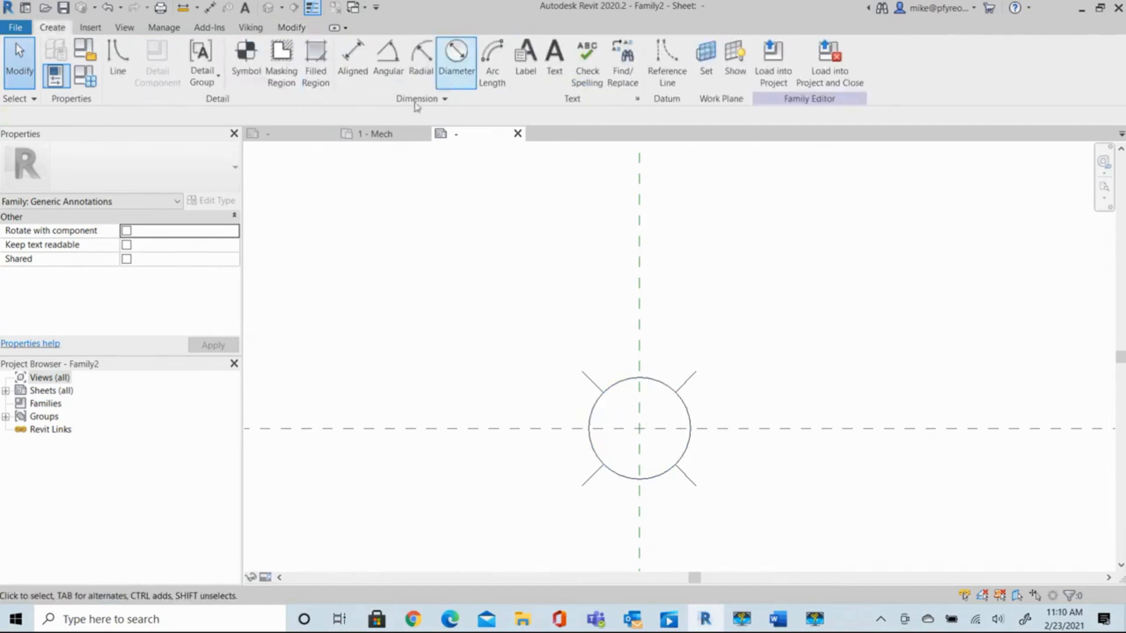
{"action": "left_click", "coordinate": [125, 66]}
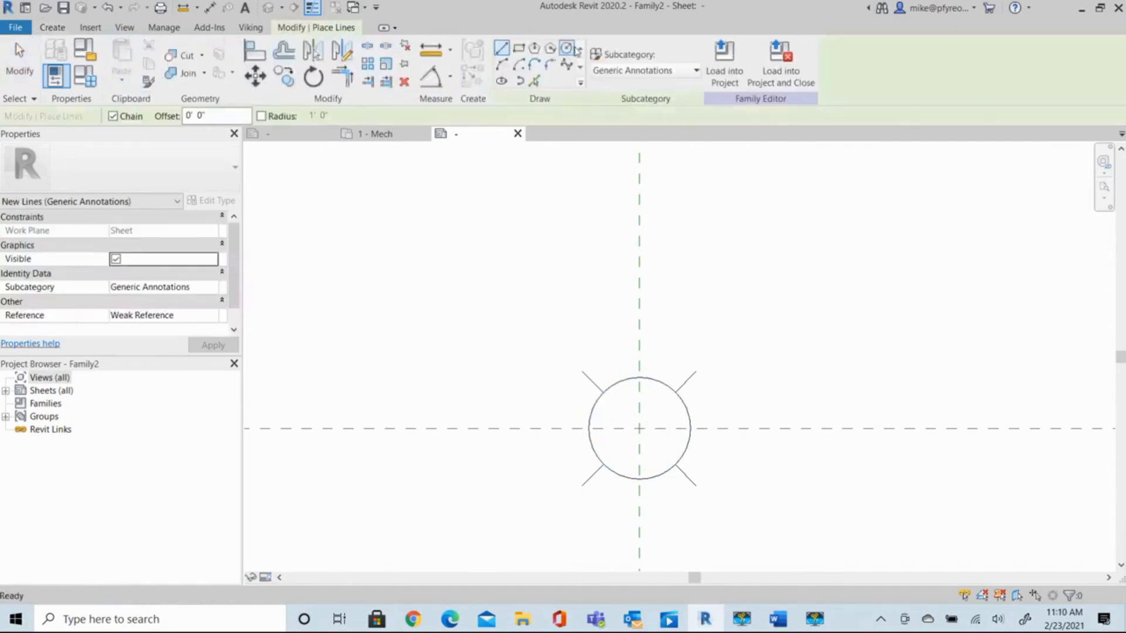
{"action": "left_click", "coordinate": [639, 430]}
{"action": "left_click", "coordinate": [640, 429]}
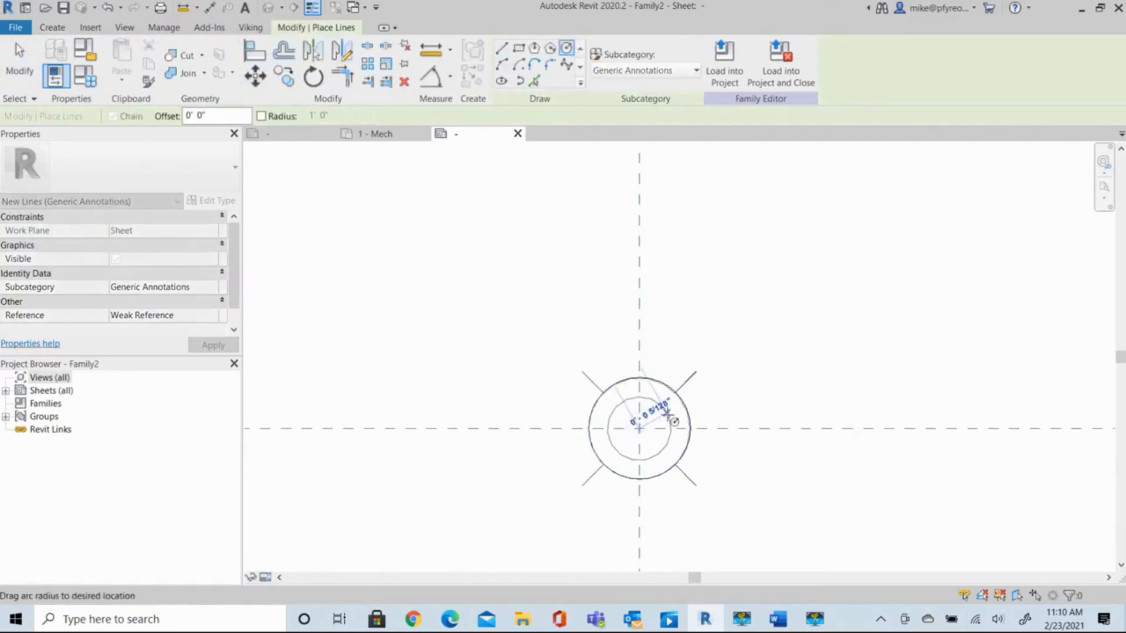
{"action": "left_click", "coordinate": [703, 362]}
{"action": "key", "text": "Escape"}
{"action": "key", "text": "Escape"}
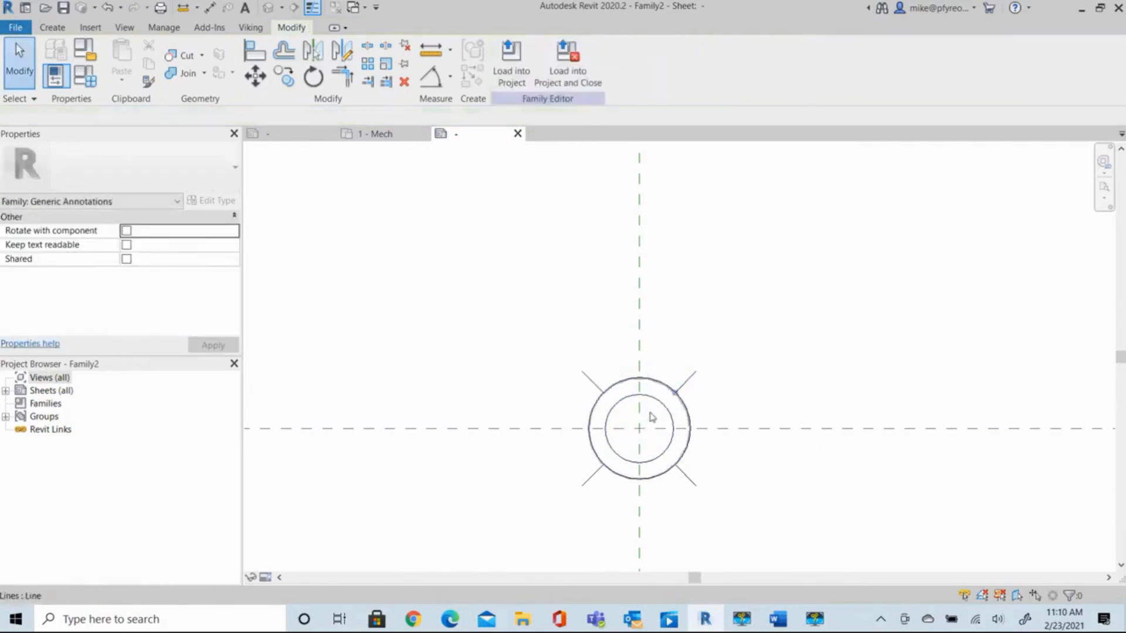
Create a Solid Black filled region between the two concentric circles, picking both existing circles as its boundaries
{"action": "left_click", "coordinate": [52, 27]}
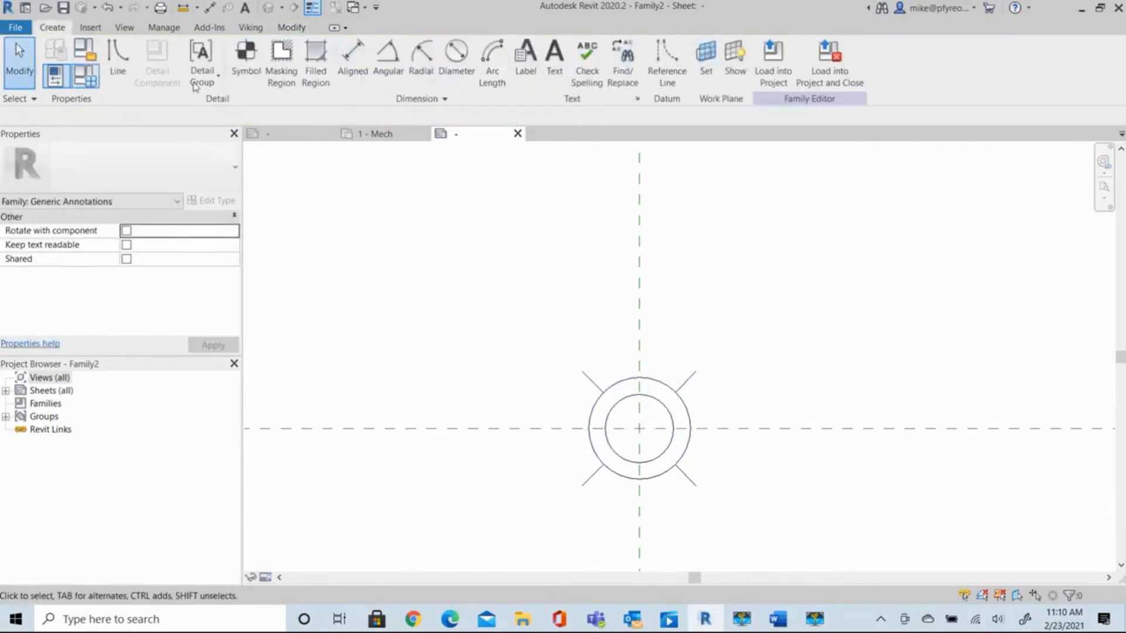
{"action": "left_click", "coordinate": [315, 55]}
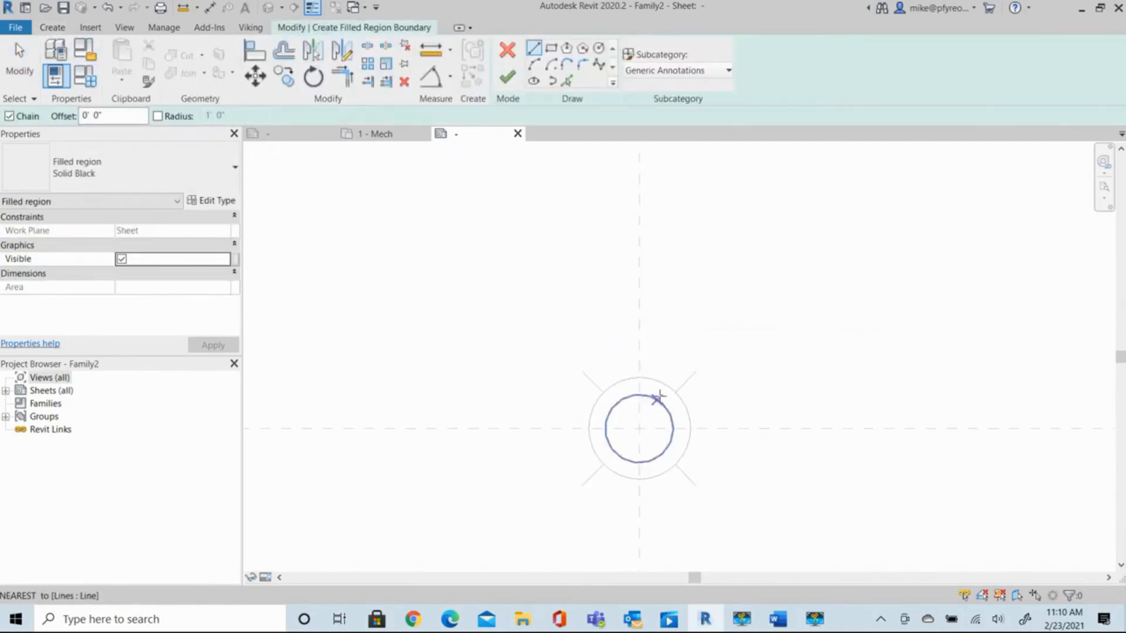
{"action": "left_click", "coordinate": [572, 85]}
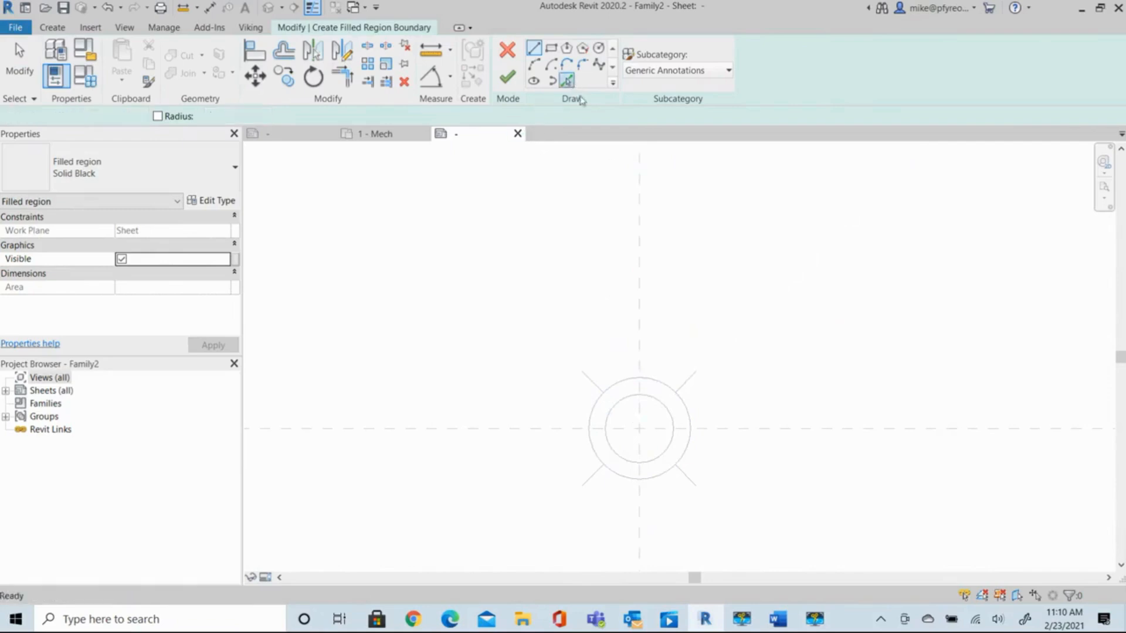
{"action": "left_click", "coordinate": [653, 401]}
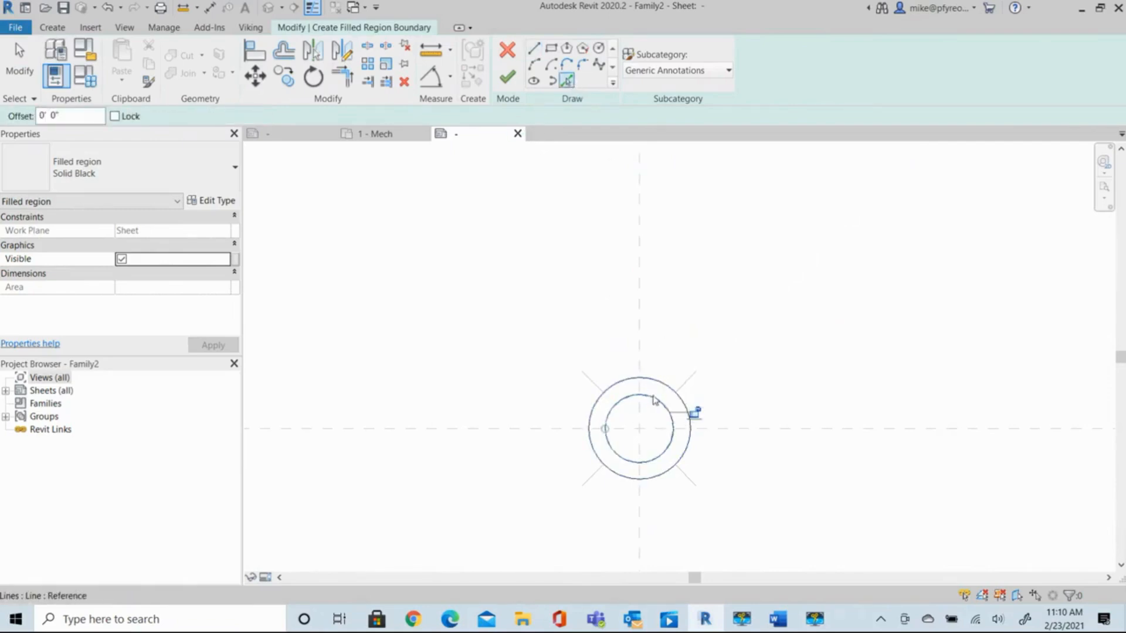
{"action": "left_click", "coordinate": [506, 77]}
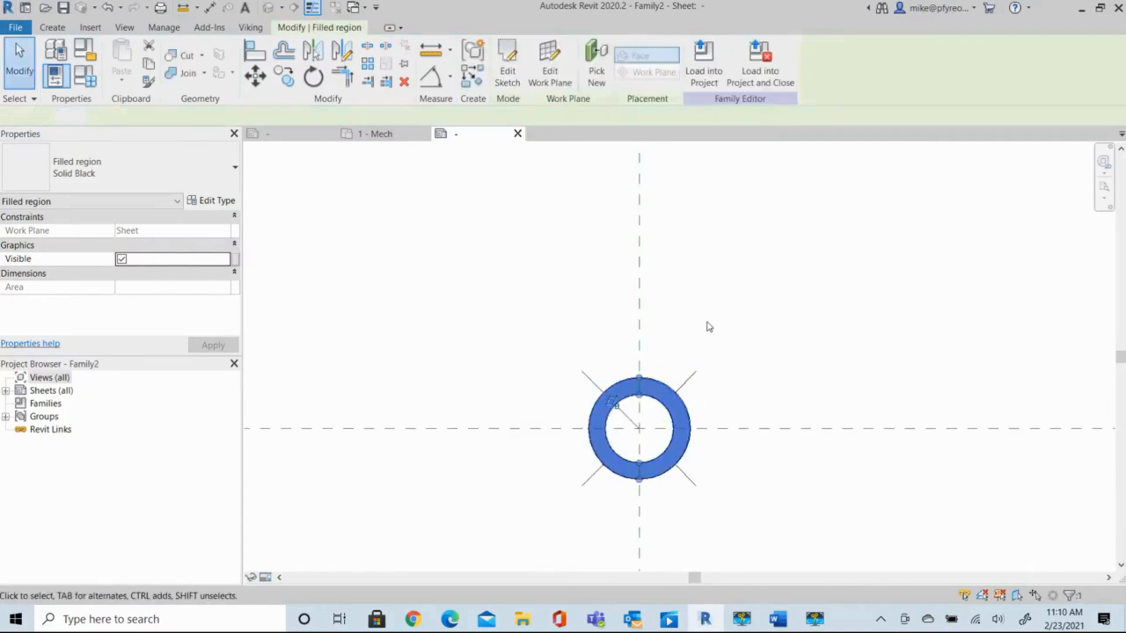
{"action": "left_click", "coordinate": [739, 340]}
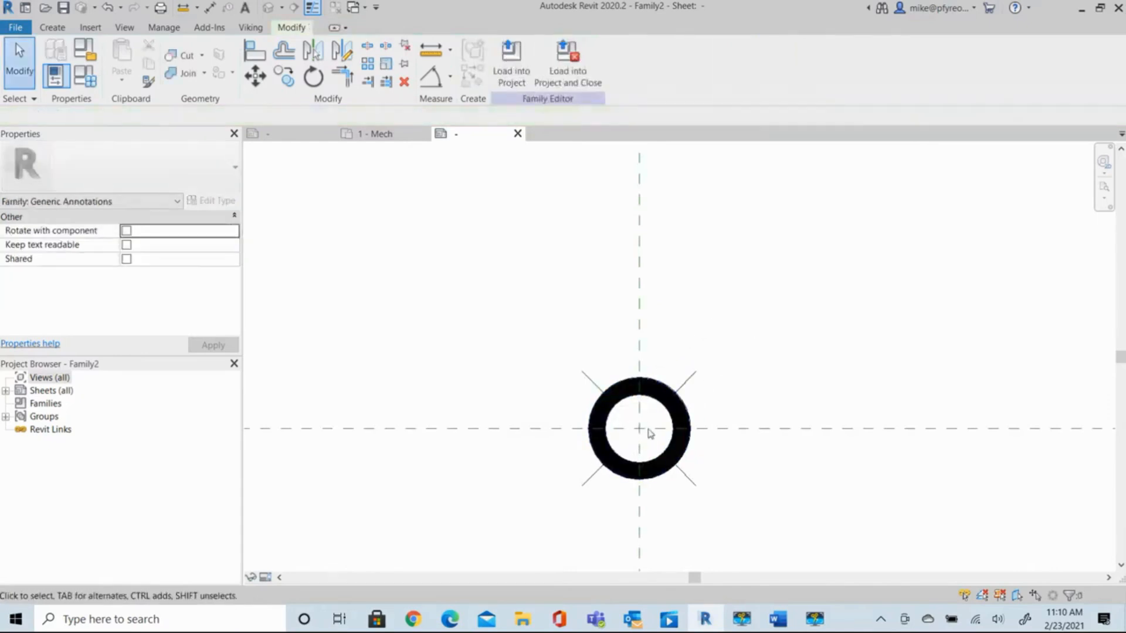
Save the family as "UP EC 286 Head" in the Custom Sprinkler Symbols folder
{"action": "left_click", "coordinate": [16, 28]}
{"action": "left_click", "coordinate": [43, 223]}
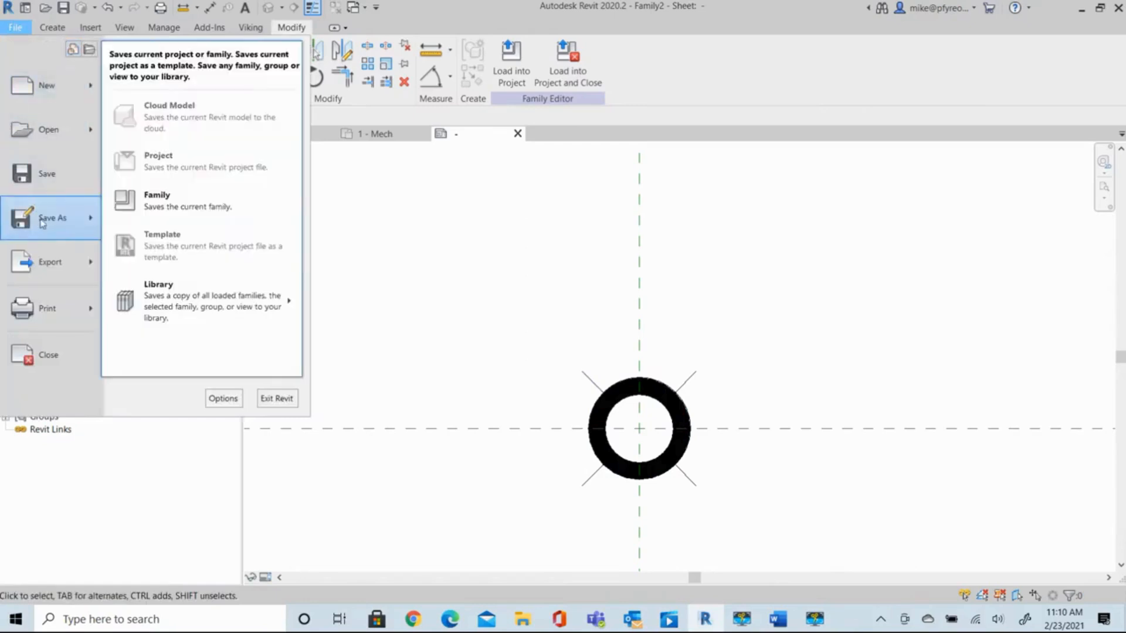
{"action": "left_click", "coordinate": [181, 214]}
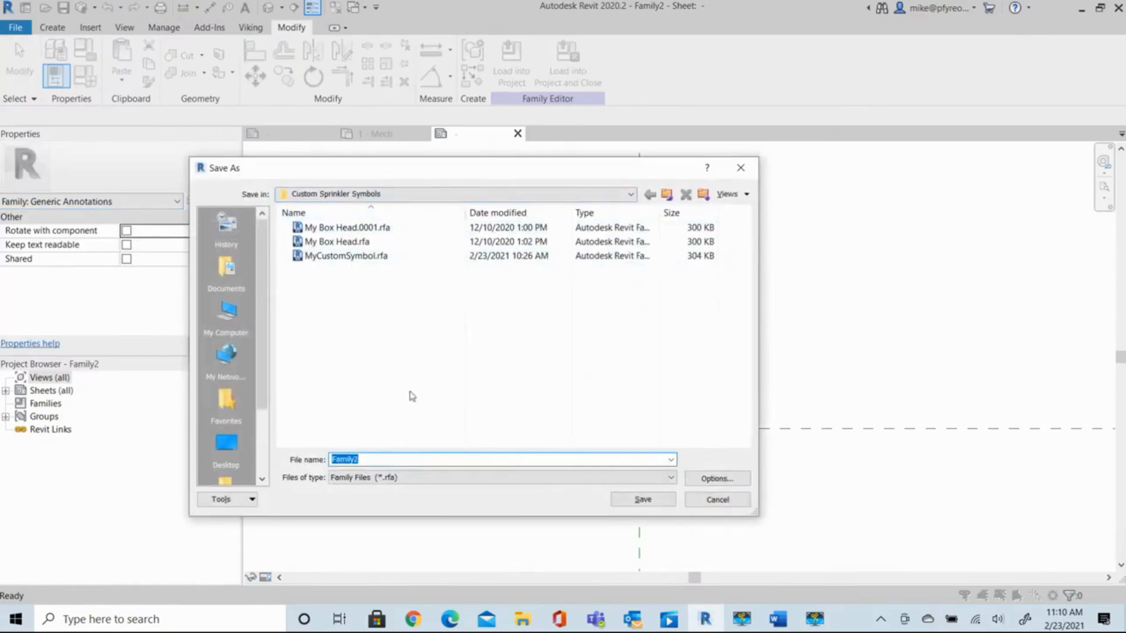
{"action": "type", "text": "ead"}
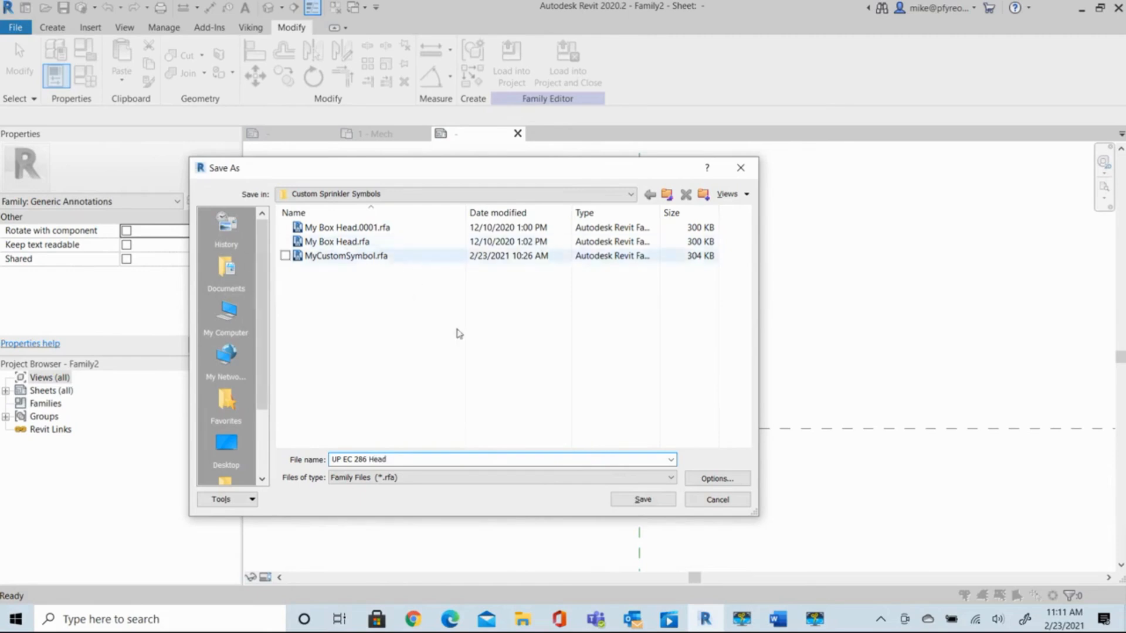
{"action": "left_click", "coordinate": [645, 501]}
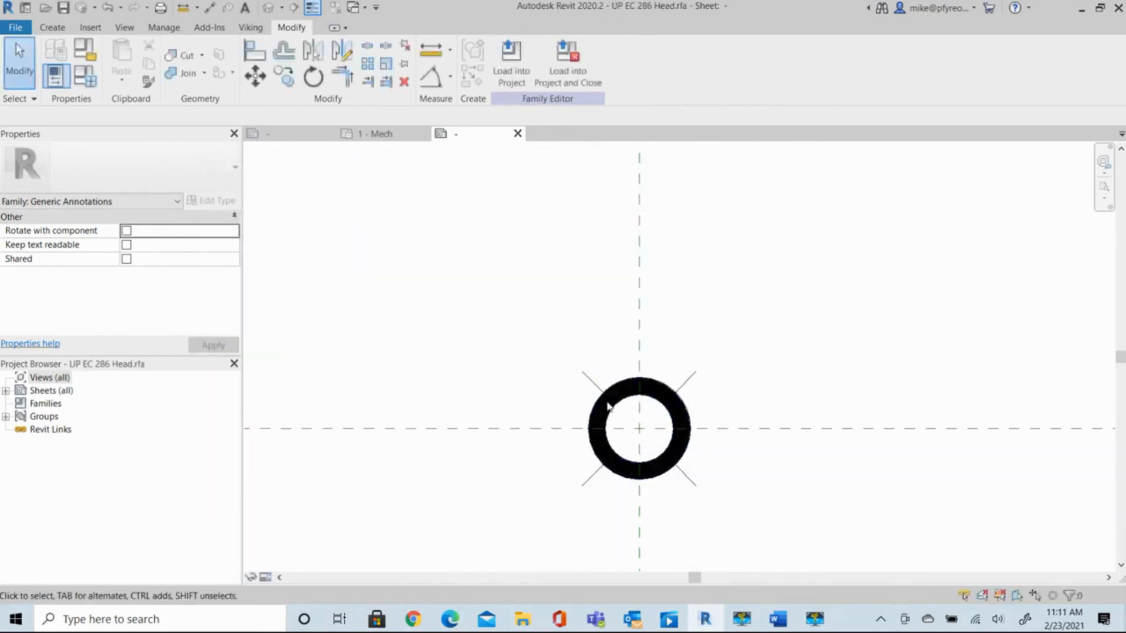
Switch to the 1 - Mech floor plan and assign the open circle symbol with four diagonal ticks to the 155F sprinkler in the Symbol Manager
{"action": "left_click", "coordinate": [388, 137]}
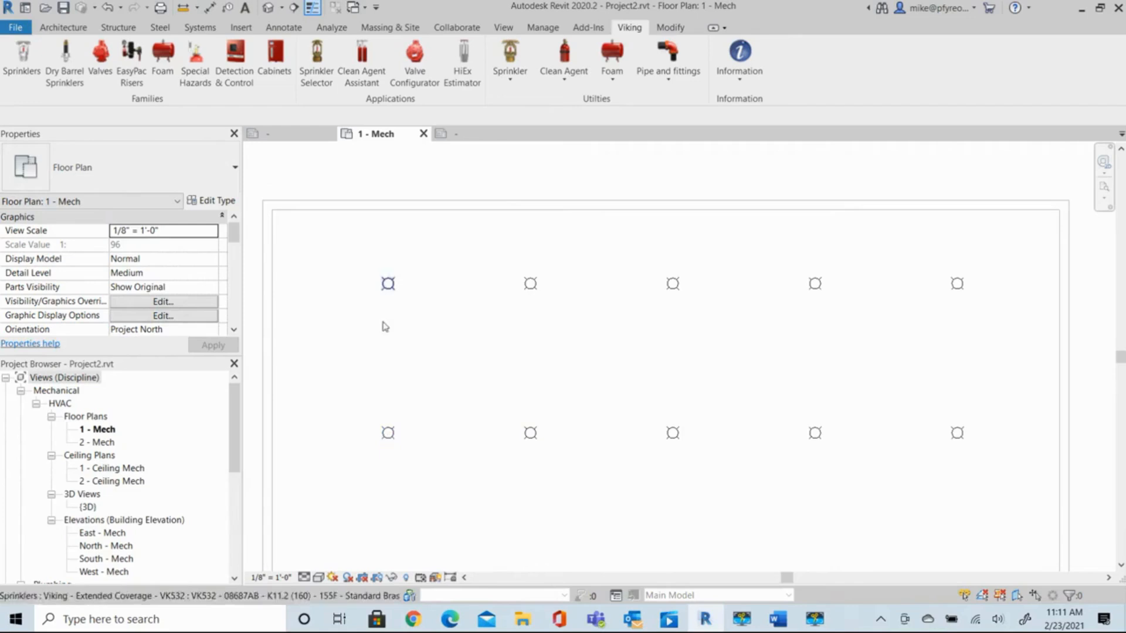
{"action": "left_click", "coordinate": [510, 56]}
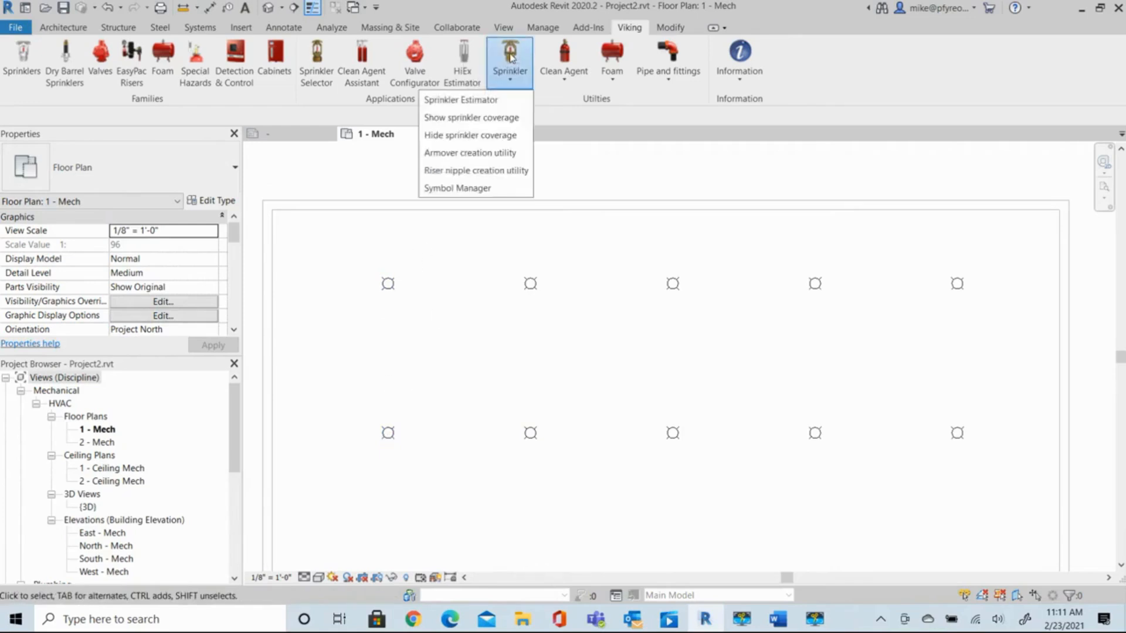
{"action": "left_click", "coordinate": [481, 190]}
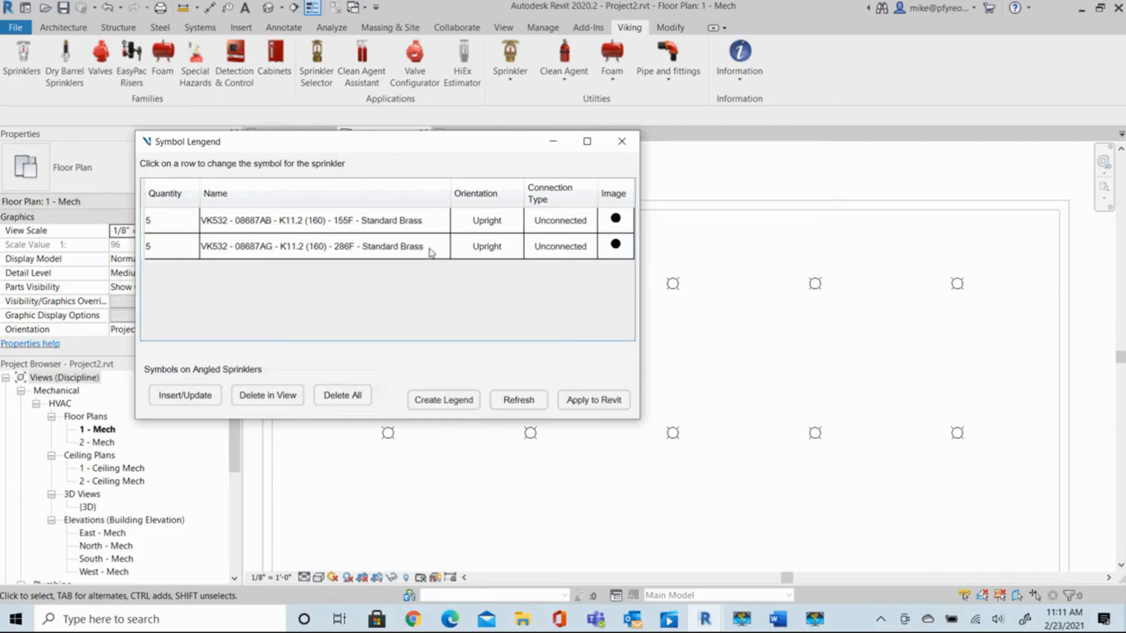
{"action": "left_click", "coordinate": [340, 225]}
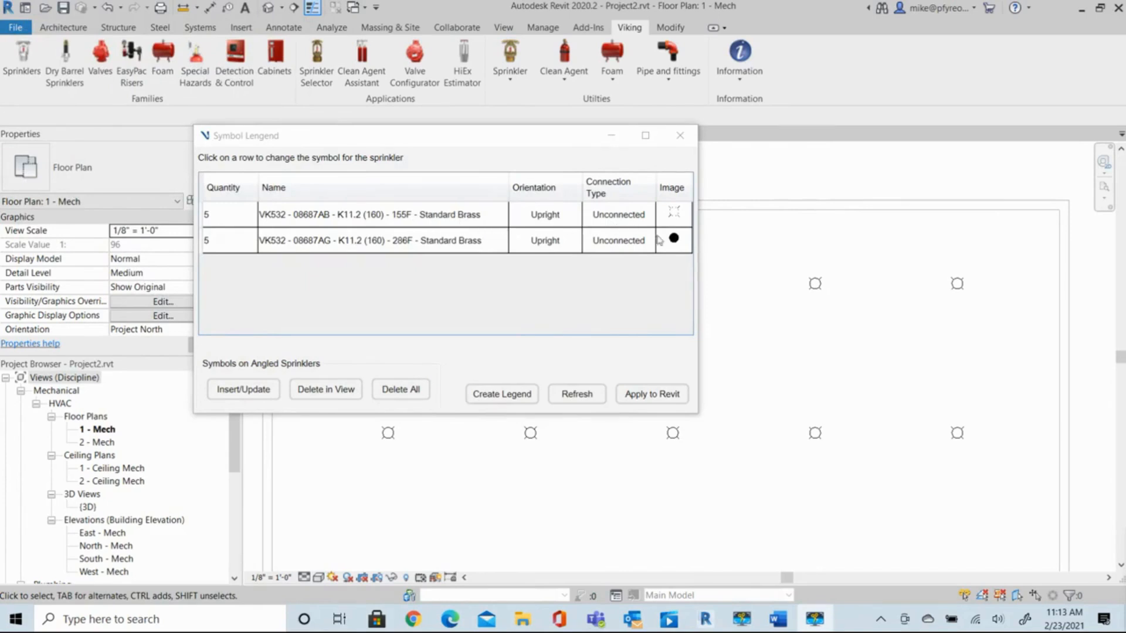
For the 286F sprinkler, add UP EC 286 Head.rfa from Documents > Custom Sprinkler Symbols to the selectable symbols
{"action": "left_click", "coordinate": [414, 242]}
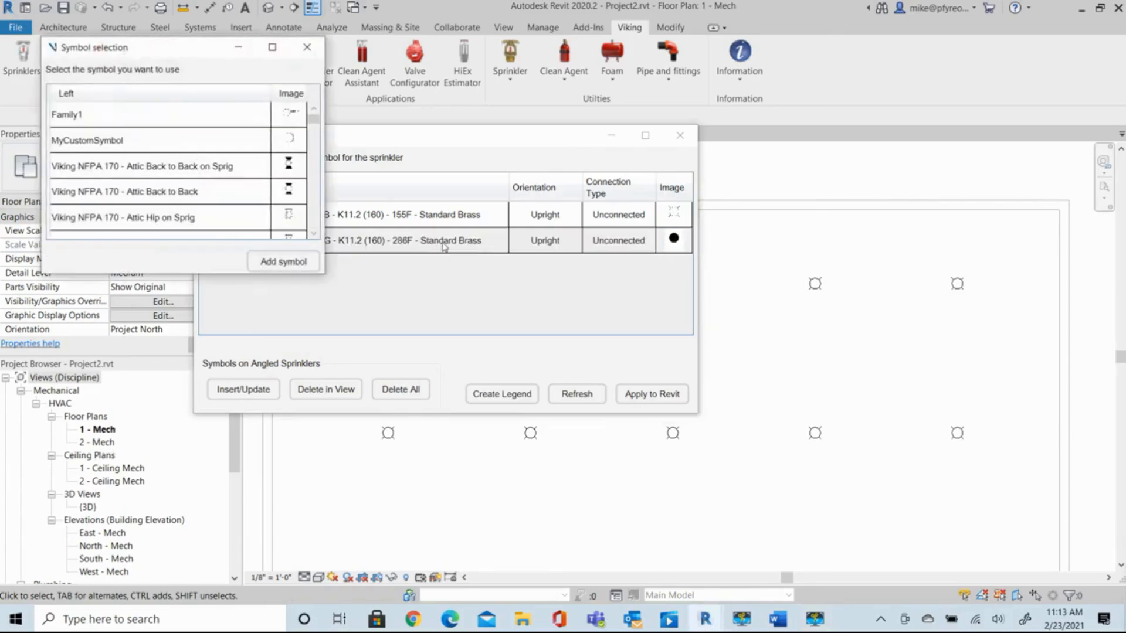
{"action": "left_click", "coordinate": [293, 265]}
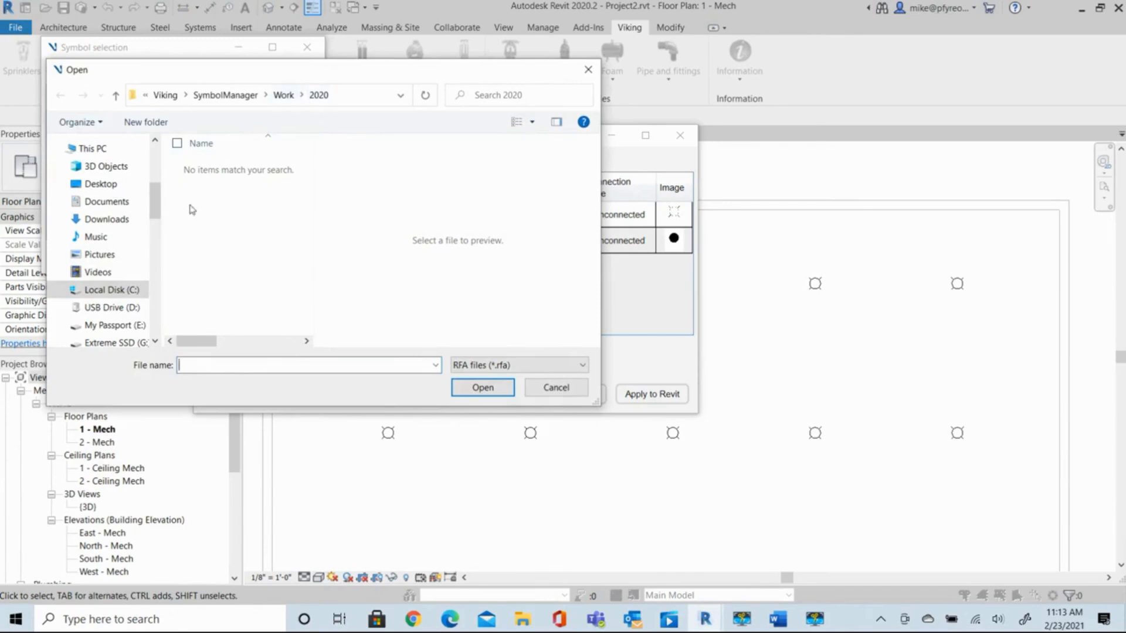
{"action": "left_click", "coordinate": [120, 293]}
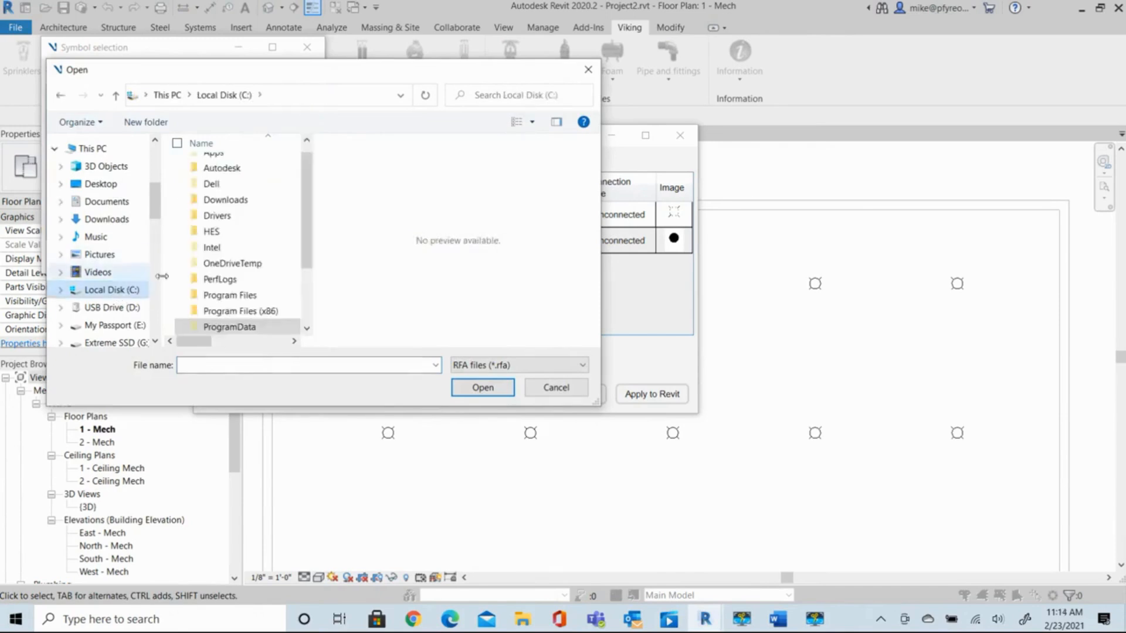
{"action": "scroll", "coordinate": [221, 251], "scroll_direction": "down", "scroll_amount": 2}
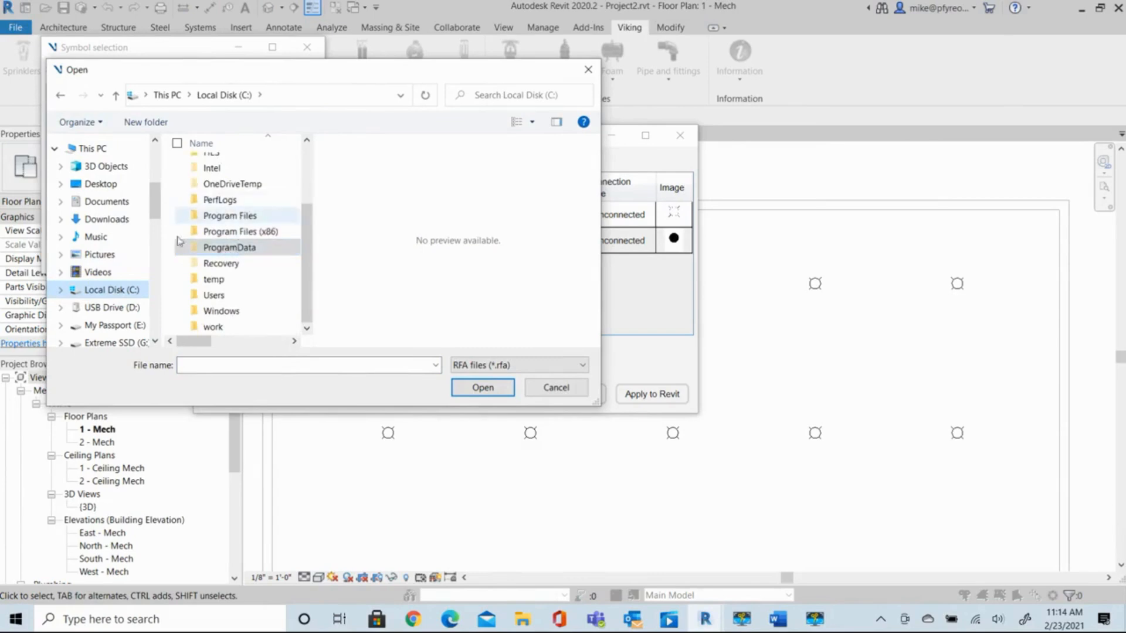
{"action": "left_click", "coordinate": [115, 205]}
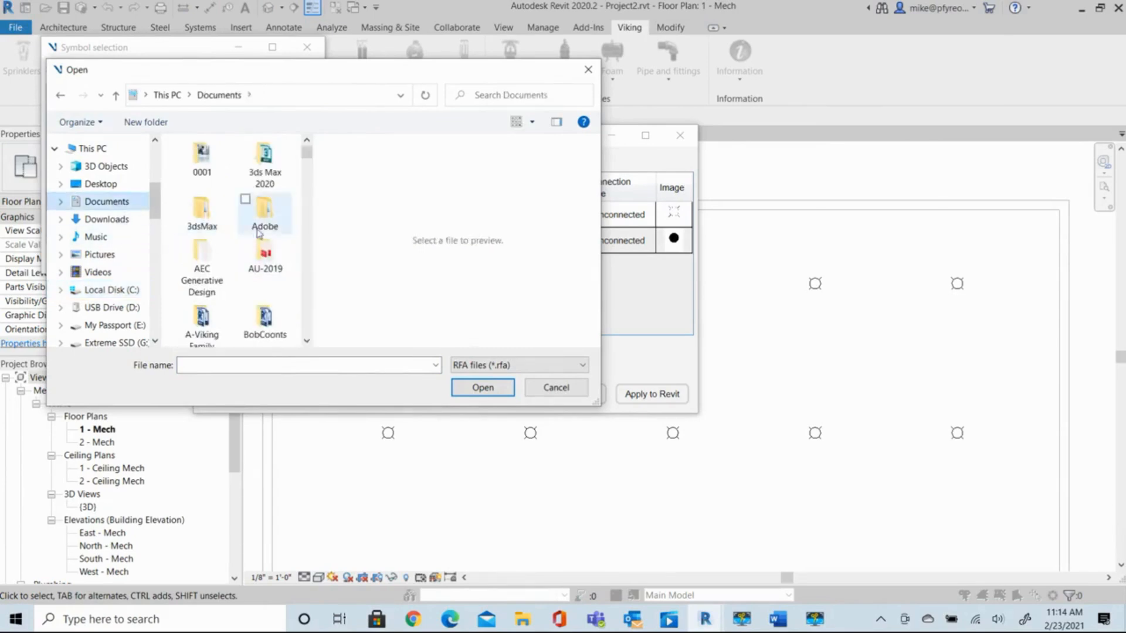
{"action": "scroll", "coordinate": [264, 237], "scroll_direction": "down", "scroll_amount": 4}
{"action": "scroll", "coordinate": [264, 237], "scroll_direction": "up", "scroll_amount": 2}
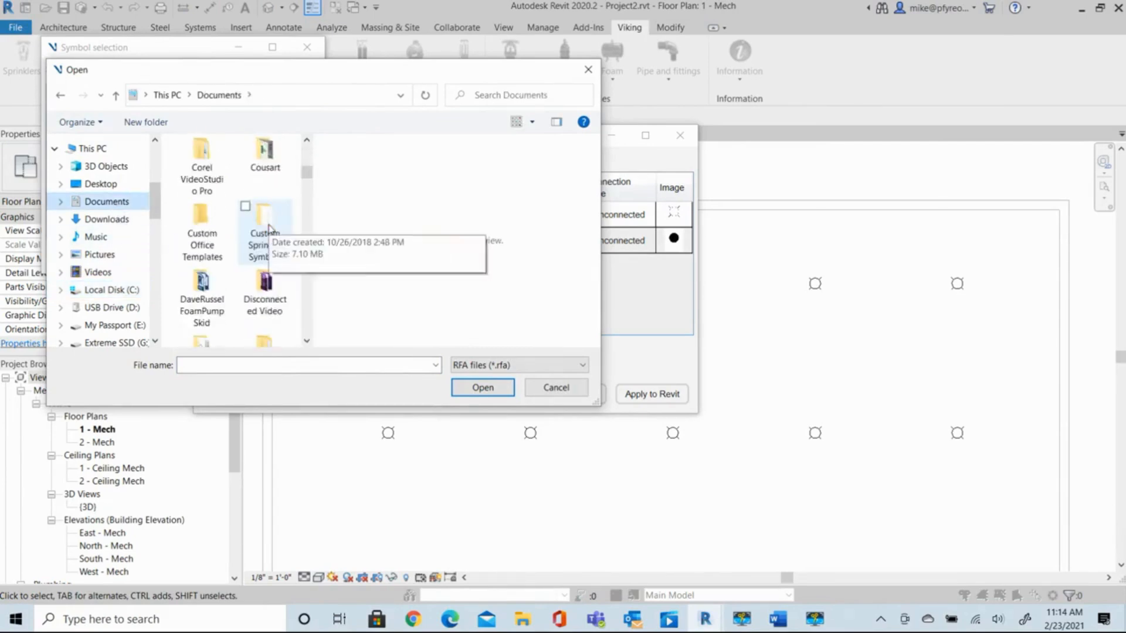
{"action": "left_click", "coordinate": [267, 241]}
{"action": "double_click", "coordinate": [267, 241]}
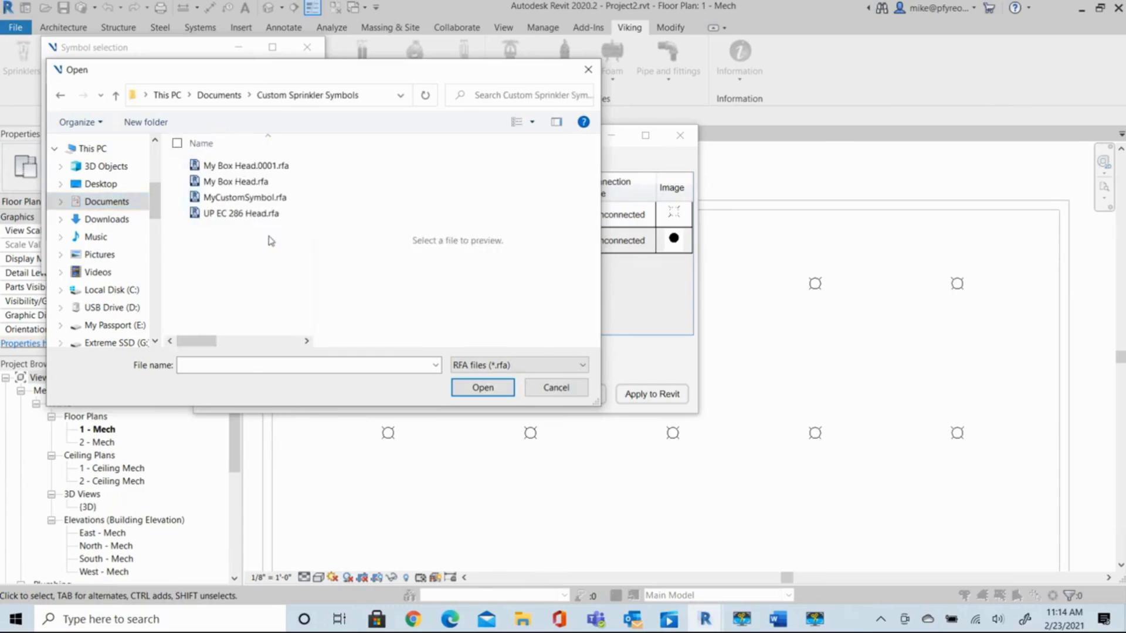
{"action": "left_click", "coordinate": [235, 214]}
{"action": "left_click", "coordinate": [483, 388]}
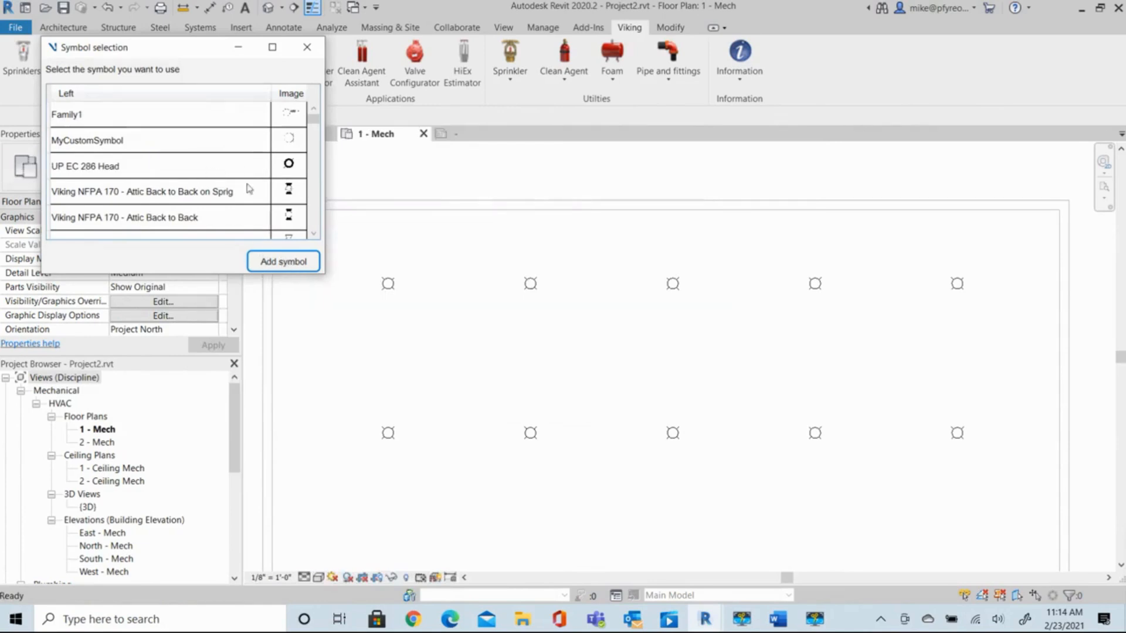
Choose UP EC 286 Head as the 286F sprinkler's symbol and apply the Symbol Manager assignments to the Revit model
{"action": "left_click", "coordinate": [211, 171]}
{"action": "left_click", "coordinate": [284, 261]}
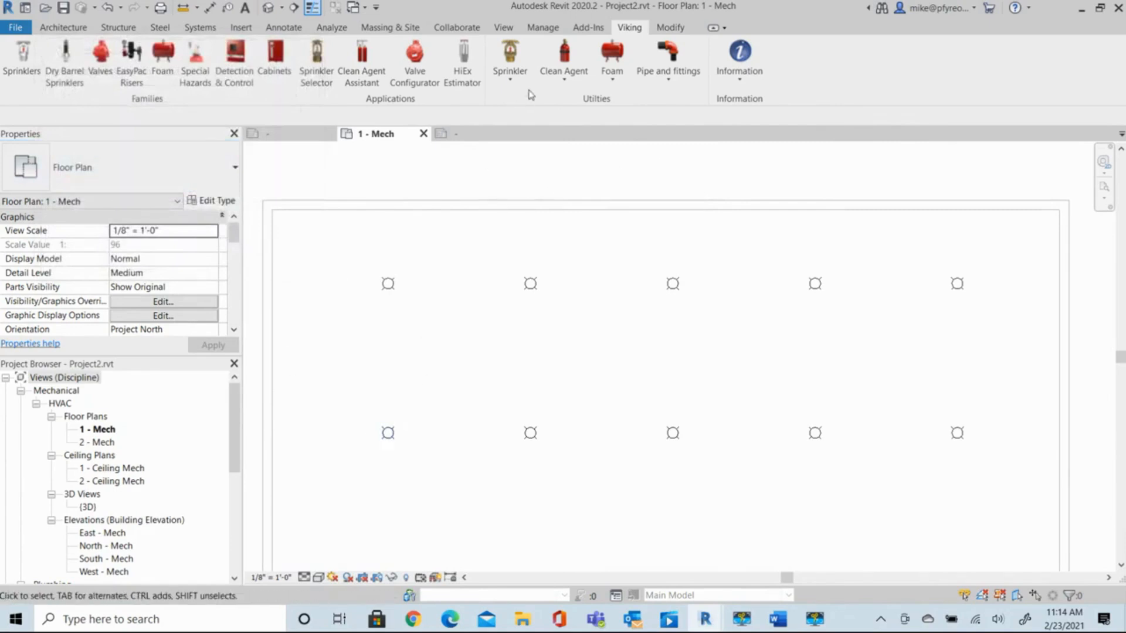
{"action": "left_click", "coordinate": [510, 65]}
{"action": "left_click", "coordinate": [469, 187]}
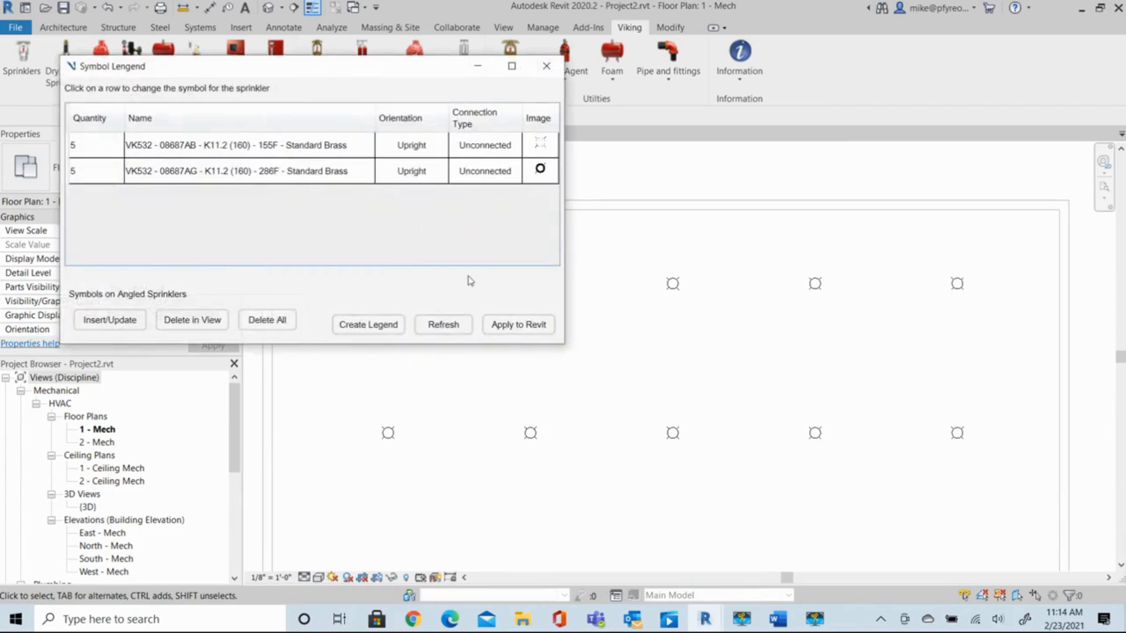
{"action": "left_click", "coordinate": [518, 326]}
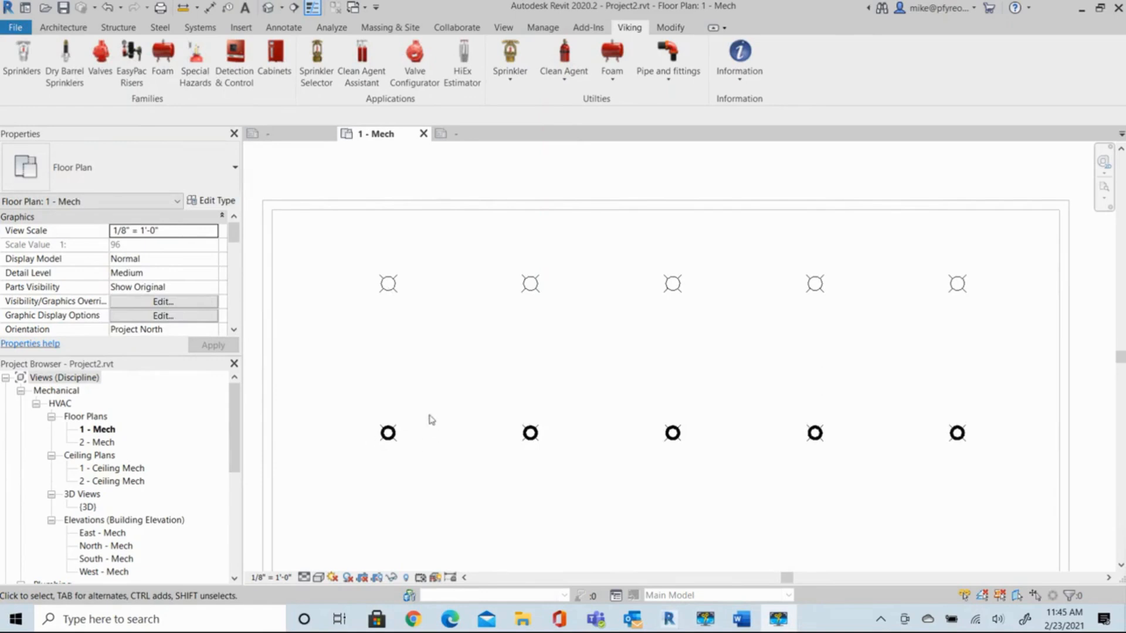
Create the sprinkler legend schedule from the Symbol Manager and acknowledge the message
{"action": "left_click", "coordinate": [507, 73]}
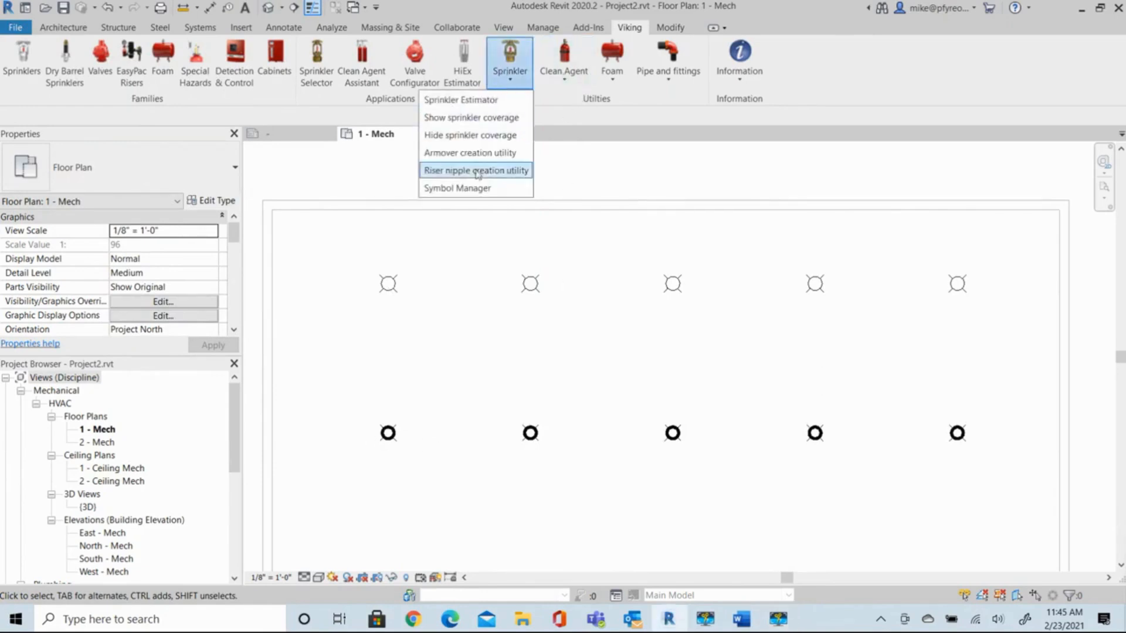
{"action": "left_click", "coordinate": [473, 189]}
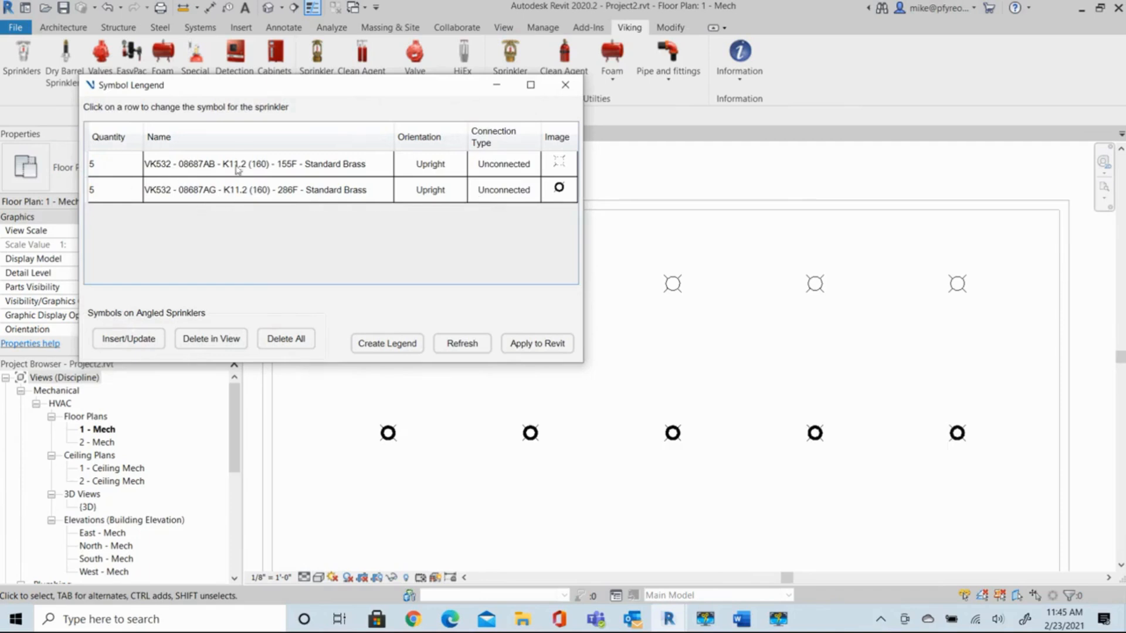
{"action": "left_click", "coordinate": [398, 349]}
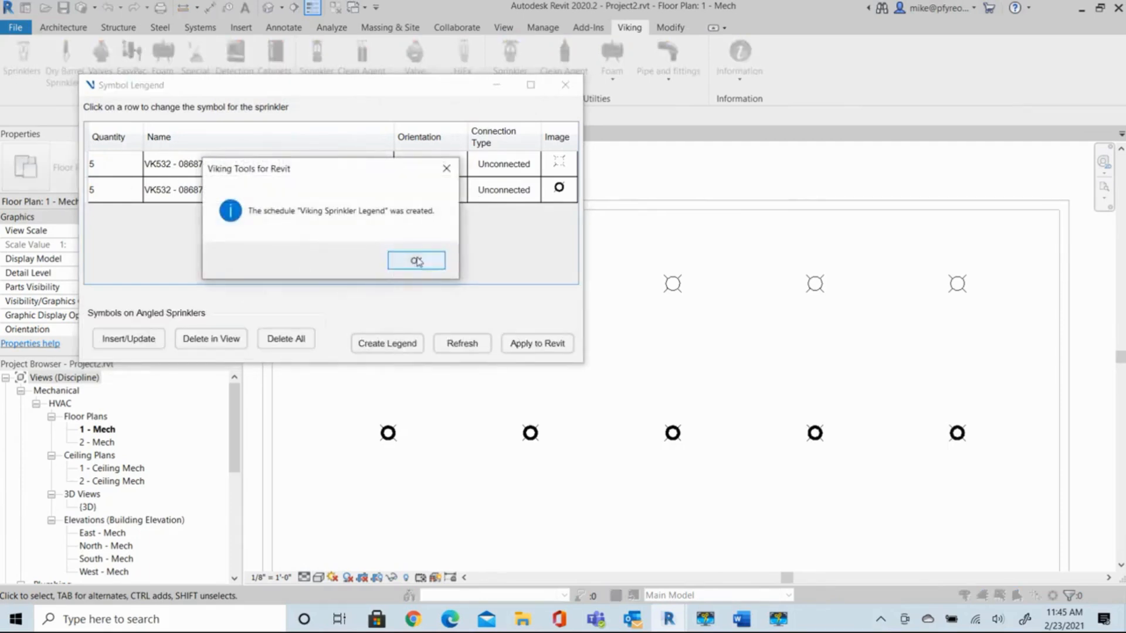
{"action": "left_click", "coordinate": [416, 261]}
Open the Viking Sprinkler Legend schedule listed under Schedules/Quantities in the project
{"action": "scroll", "coordinate": [119, 478], "scroll_direction": "down", "scroll_amount": 6}
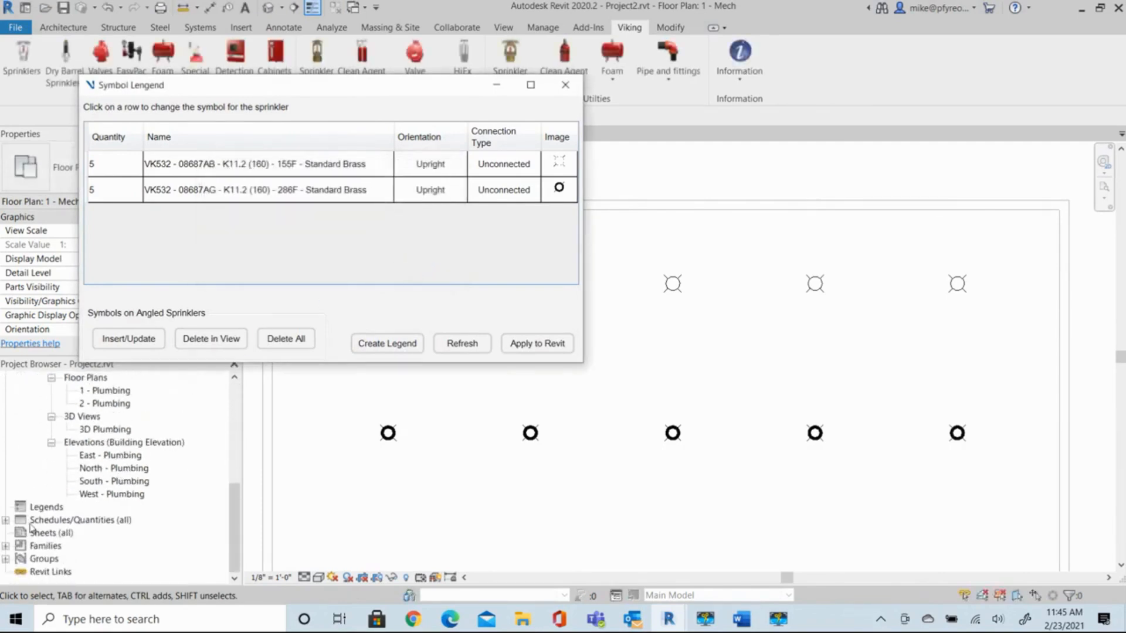
{"action": "left_click", "coordinate": [5, 520]}
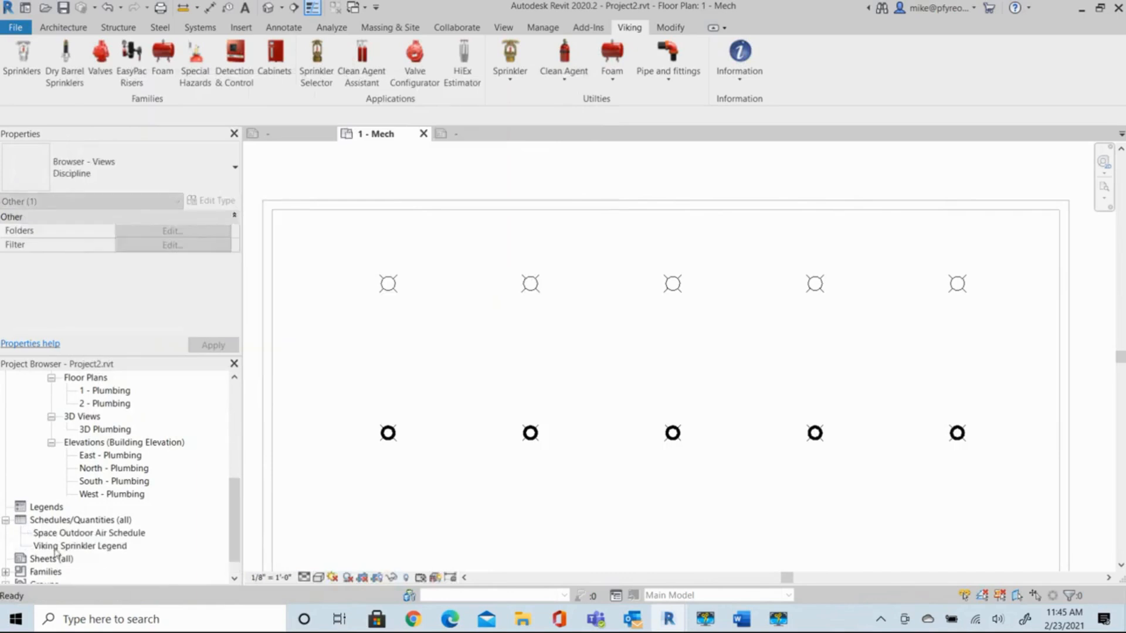
{"action": "double_click", "coordinate": [56, 550]}
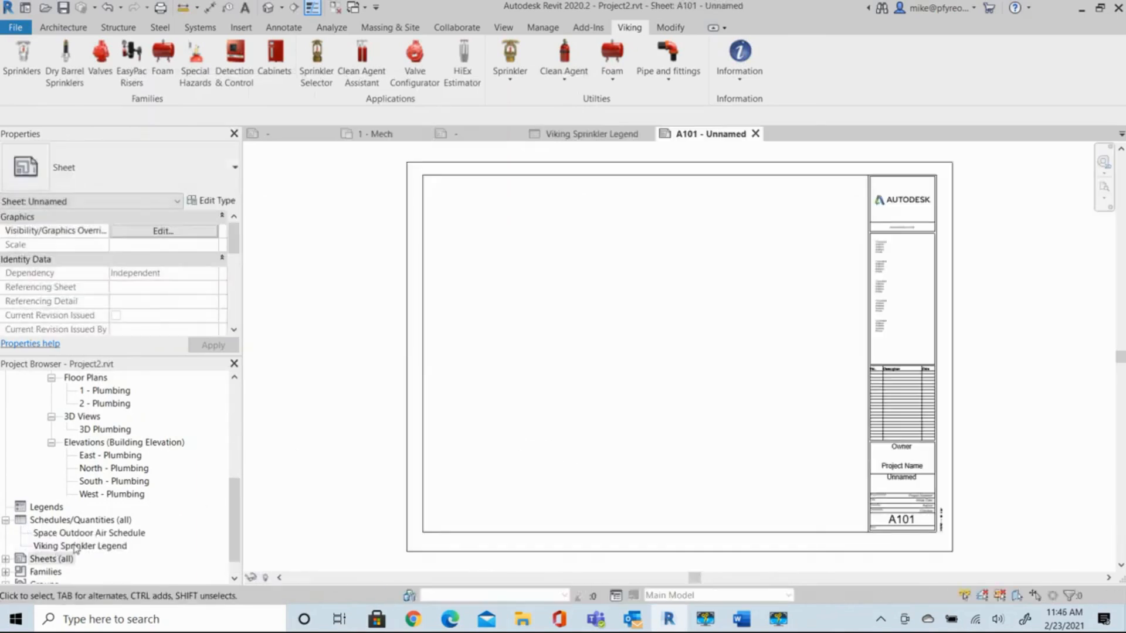
Place the Viking Sprinkler Legend schedule near the upper-left corner inside the border of sheet A101
{"action": "left_click_drag", "start_coordinate": [76, 549], "coordinate": [466, 224]}
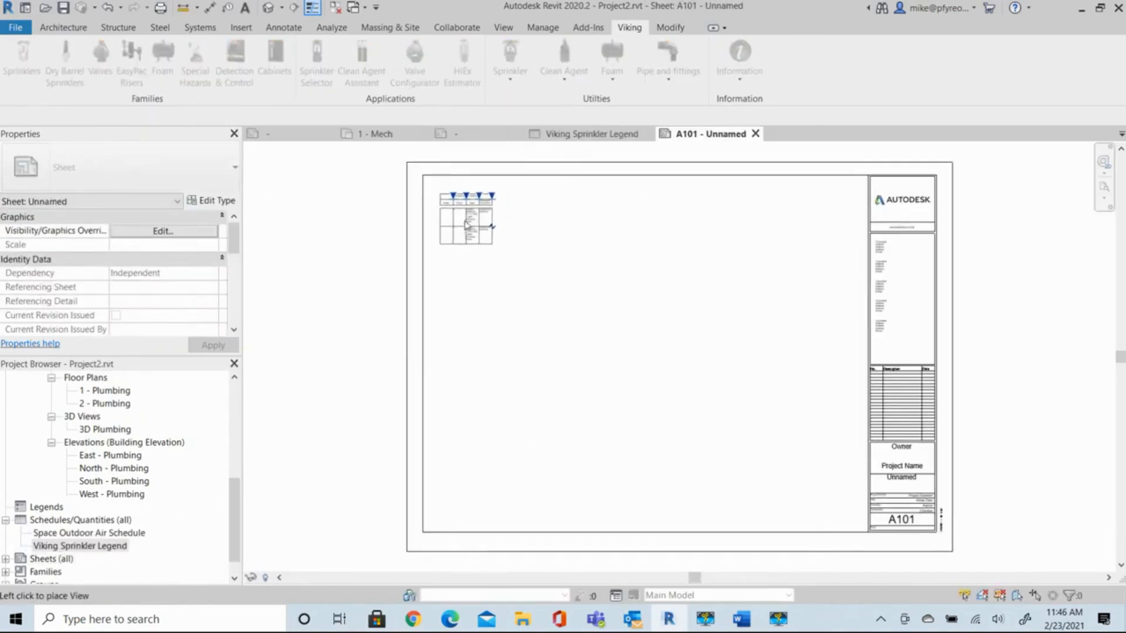
{"action": "left_click", "coordinate": [467, 225]}
{"action": "scroll", "coordinate": [485, 224], "scroll_direction": "up", "scroll_amount": 4}
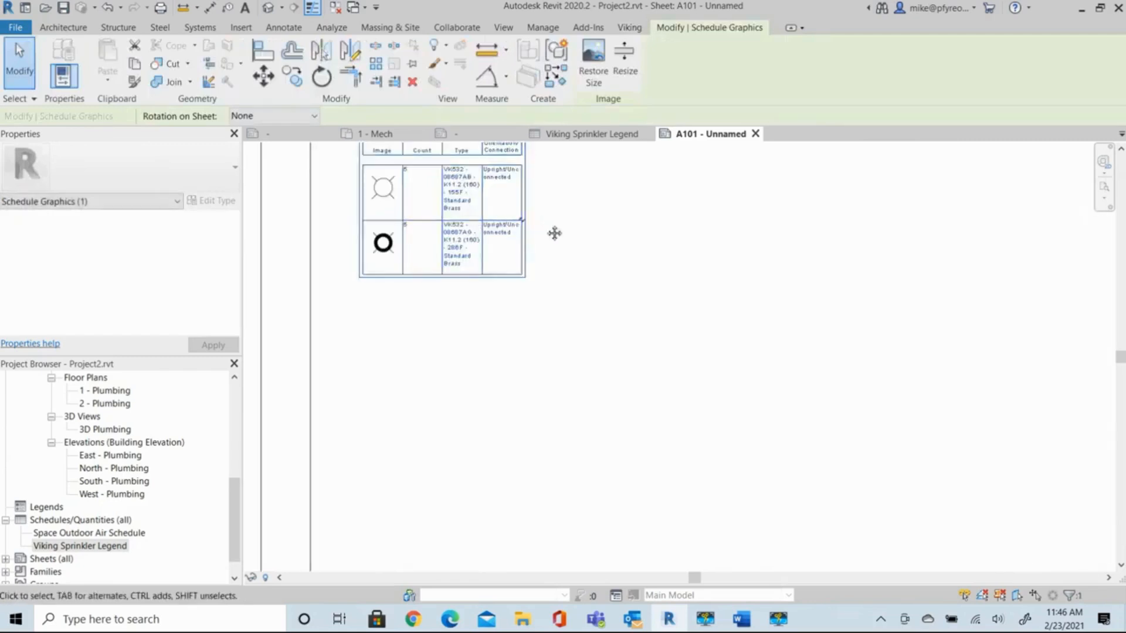
{"action": "scroll", "coordinate": [545, 221], "scroll_direction": "up", "scroll_amount": 1}
{"action": "middle_click_drag", "start_coordinate": [544, 221], "coordinate": [536, 343]}
{"action": "right_click", "coordinate": [537, 335]}
{"action": "key", "text": "Escape"}
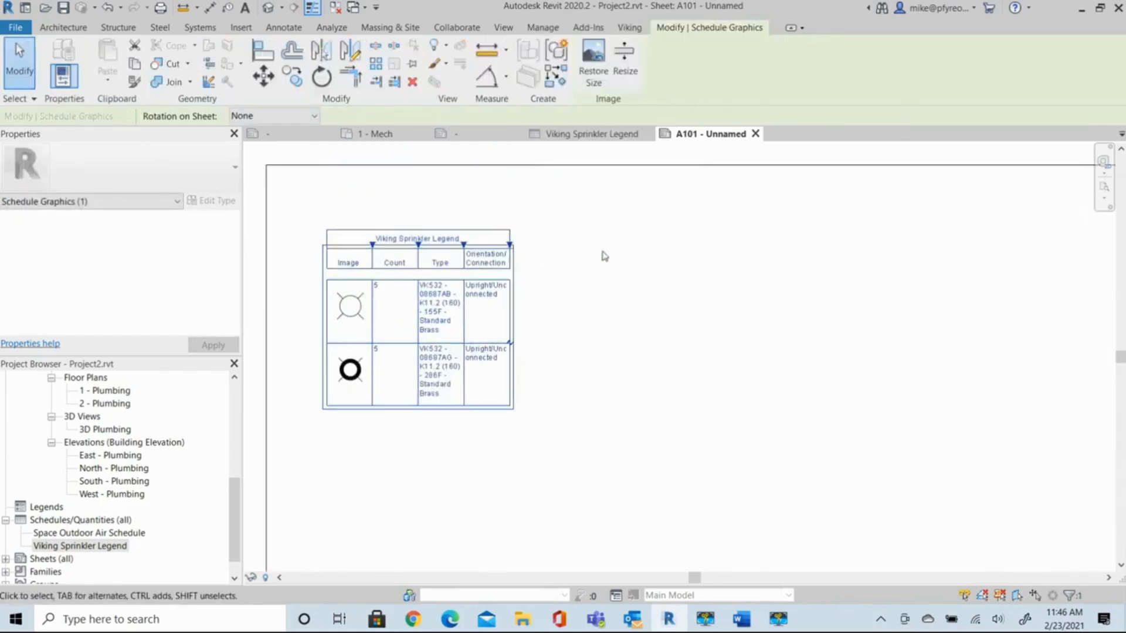
Resize the placed legend's columns: narrow Image and Count, and widen Type and Orientation/Connection so each row's text fits on one line
{"action": "left_click_drag", "start_coordinate": [509, 244], "coordinate": [689, 245]}
{"action": "left_click_drag", "start_coordinate": [464, 244], "coordinate": [537, 245]}
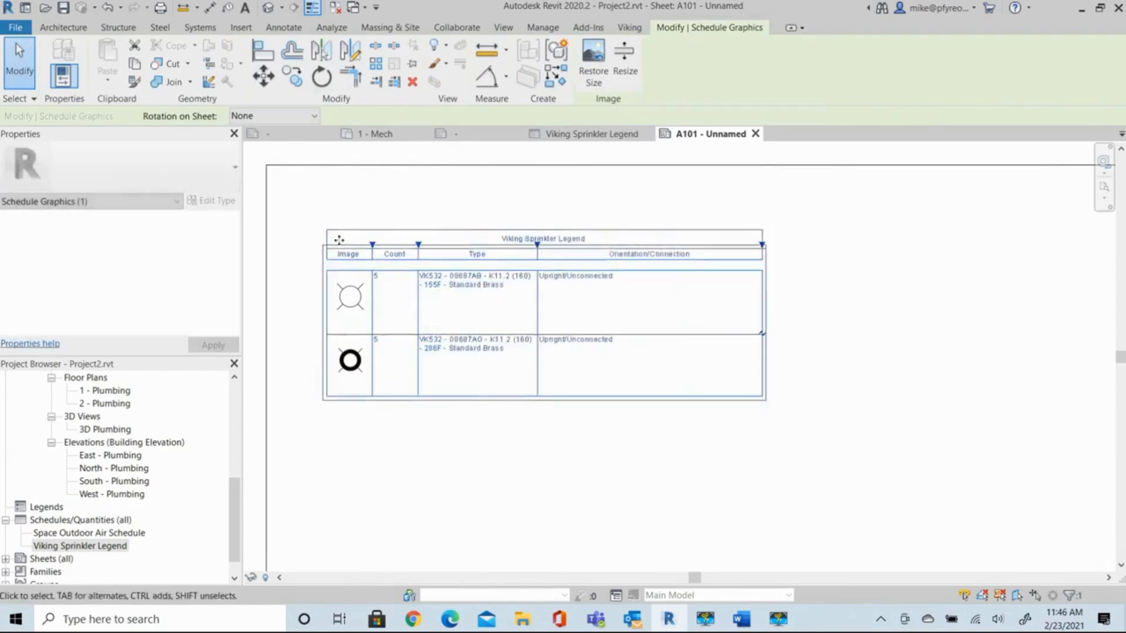
{"action": "mouse_move", "coordinate": [373, 246]}
{"action": "left_mouse_down"}
{"action": "mouse_move", "coordinate": [347, 245]}
{"action": "mouse_move", "coordinate": [377, 244]}
{"action": "left_mouse_up"}
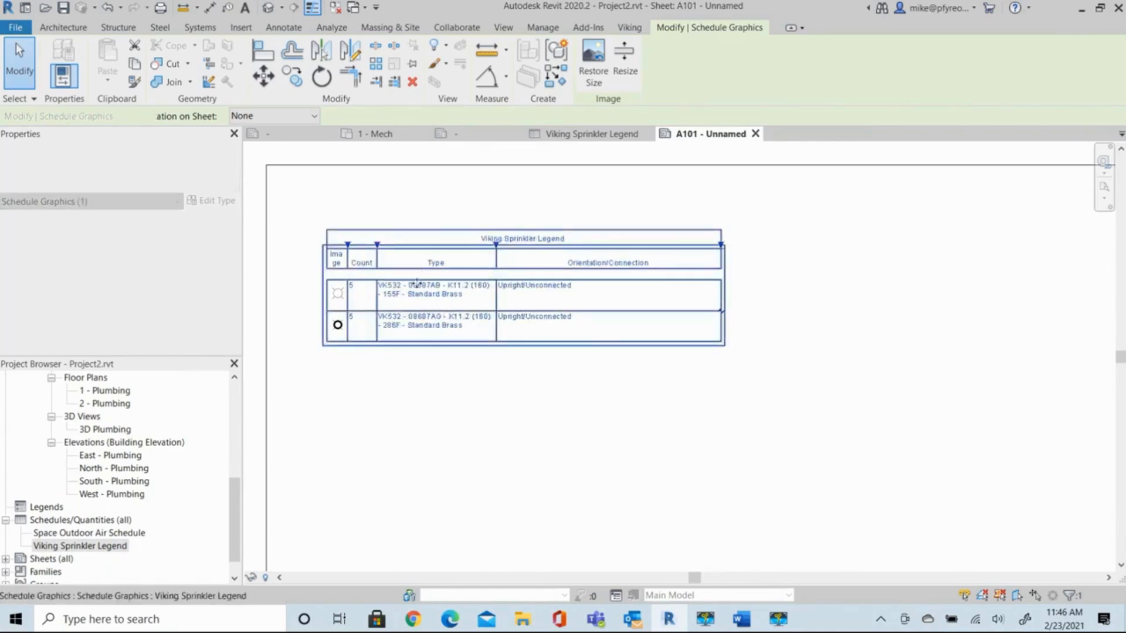
{"action": "left_click_drag", "start_coordinate": [496, 244], "coordinate": [557, 245]}
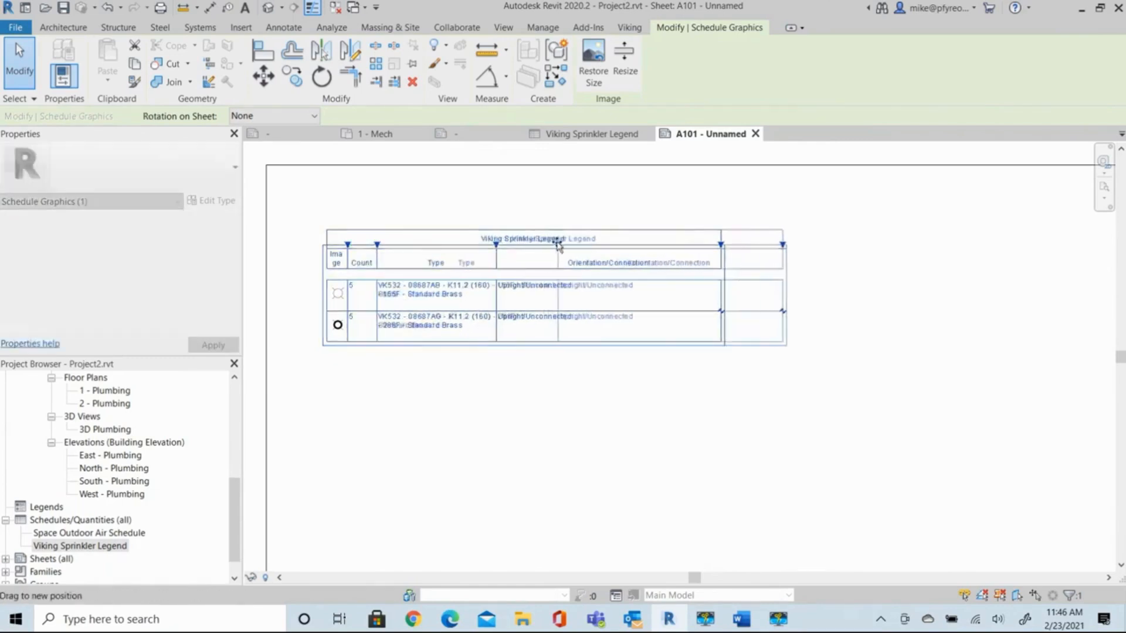
{"action": "left_click_drag", "start_coordinate": [785, 250], "coordinate": [694, 245]}
{"action": "left_click_drag", "start_coordinate": [558, 245], "coordinate": [583, 245]}
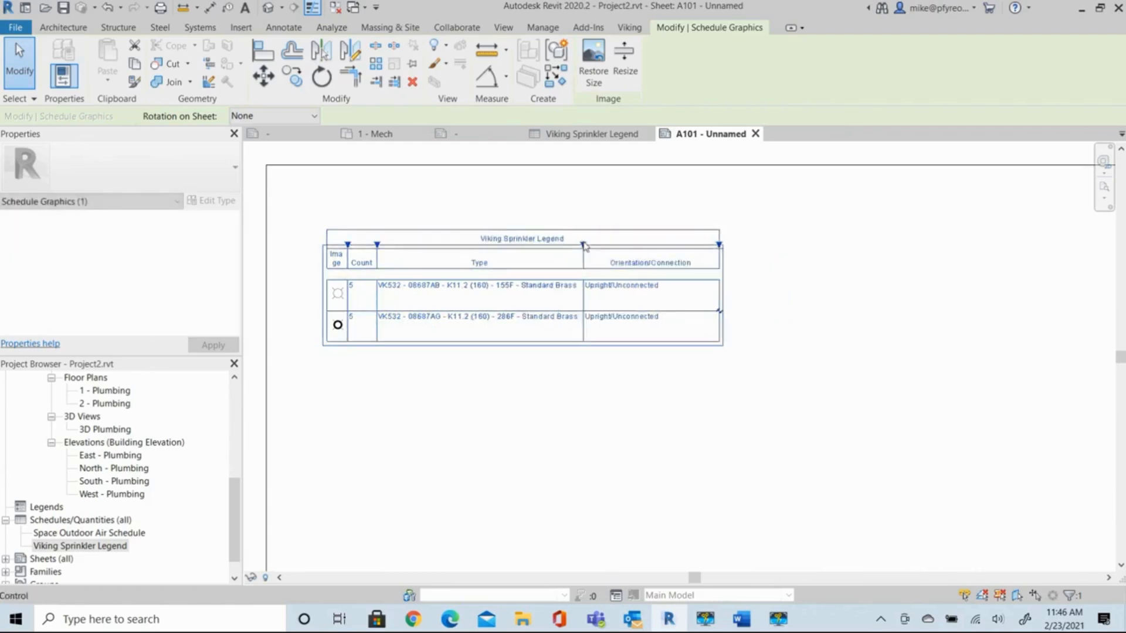
{"action": "left_click", "coordinate": [443, 418]}
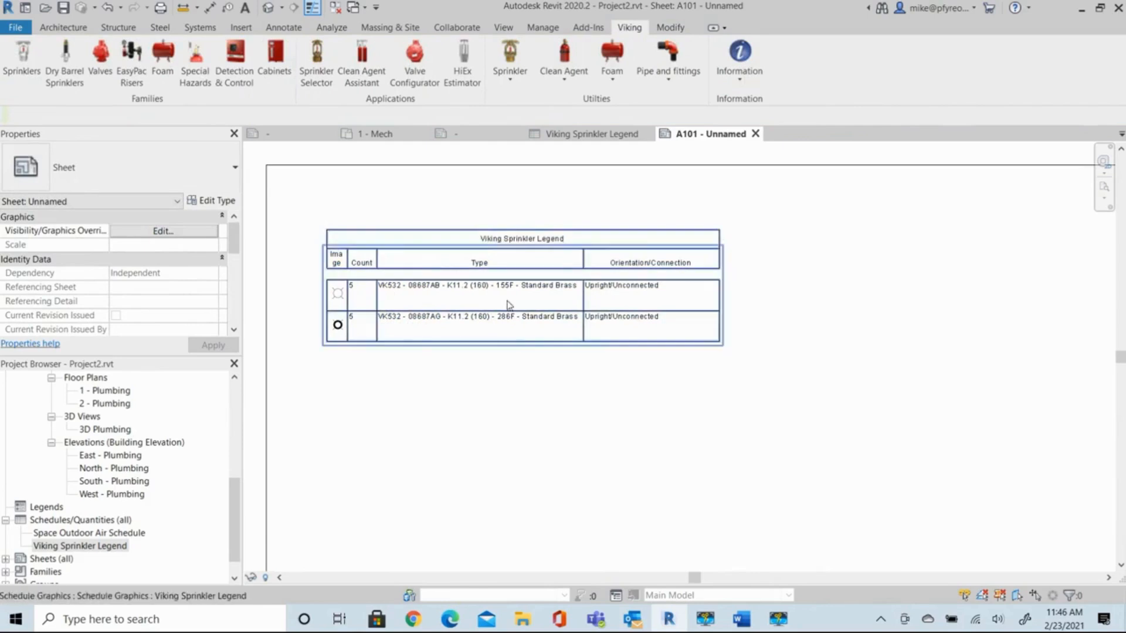